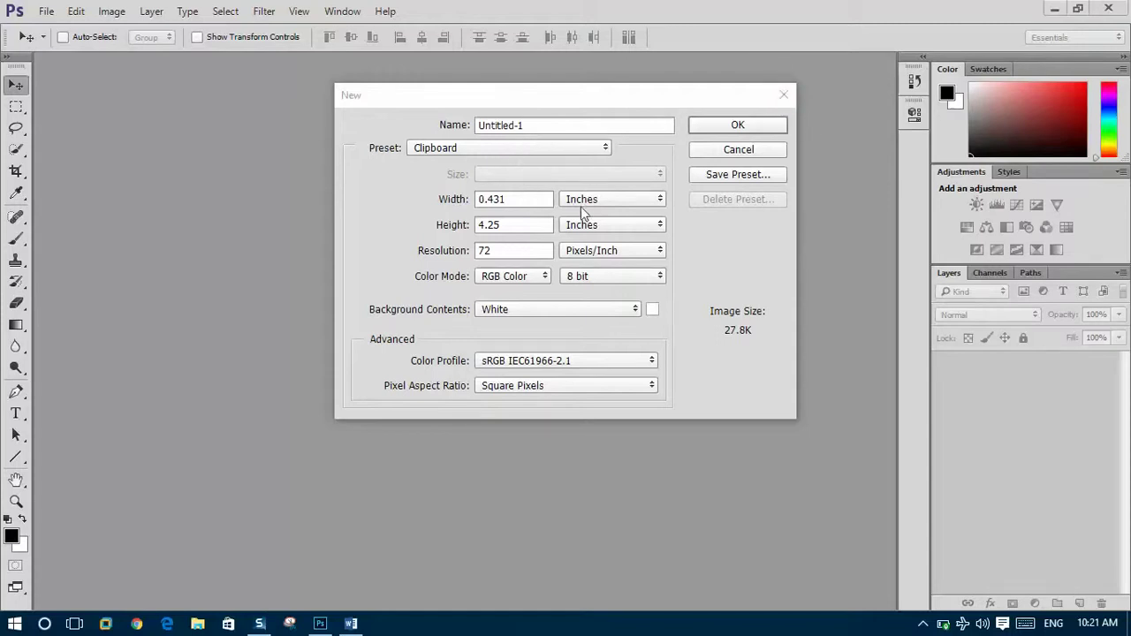
# Step: Create a new document, Untitled-1, measuring 0.20 × 0.20 inches
pyautogui.click(604, 200)
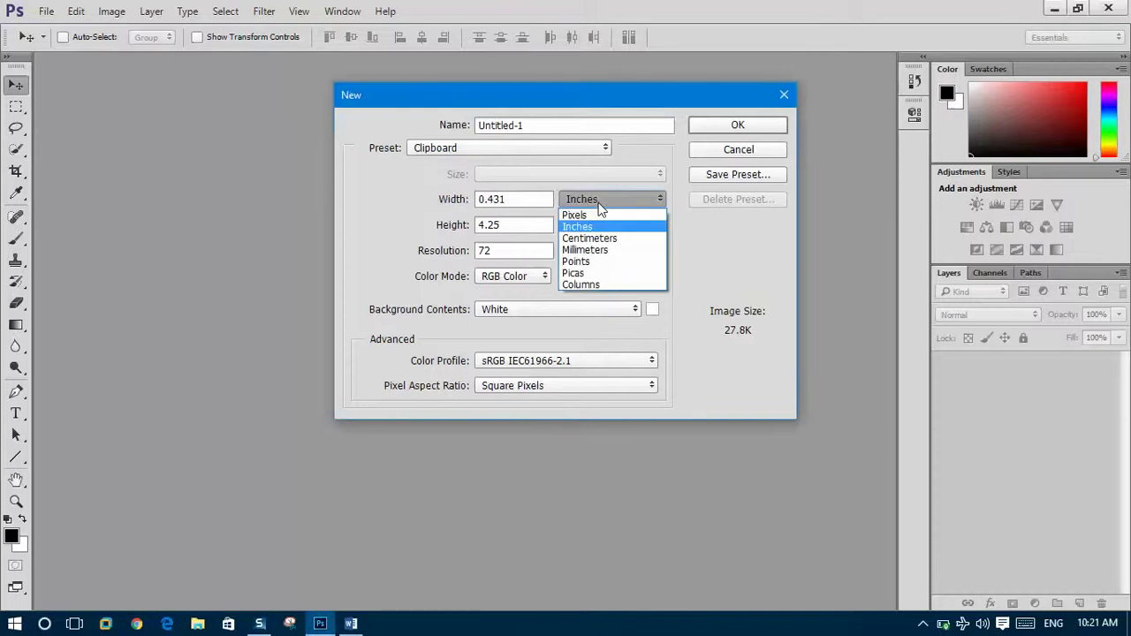
pyautogui.click(579, 199)
pyautogui.click(604, 198)
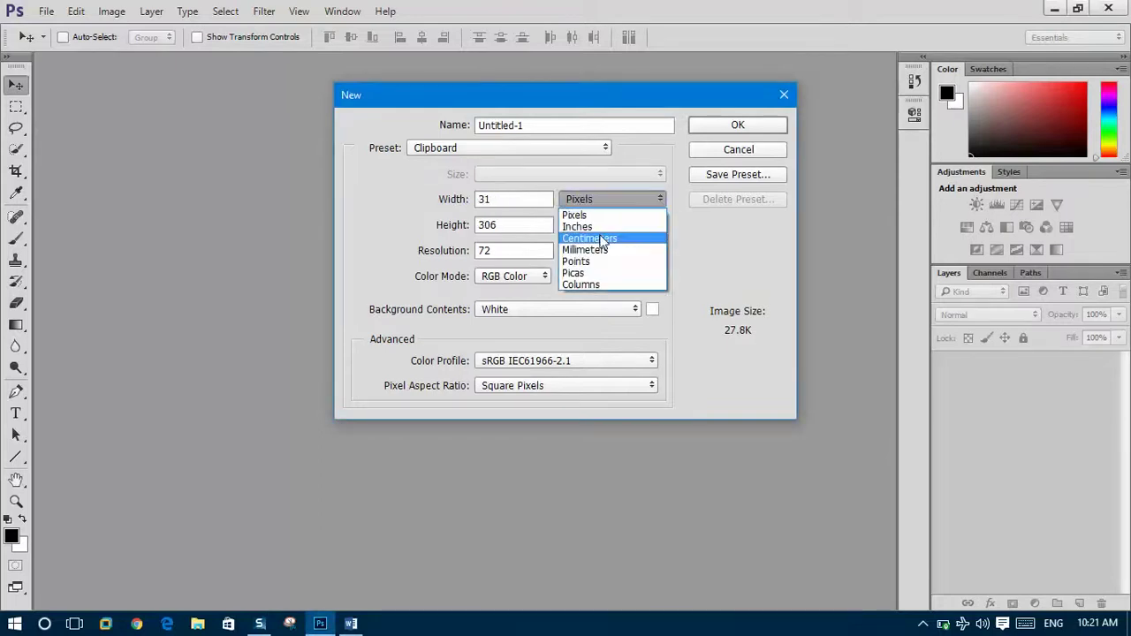
pyautogui.click(576, 227)
pyautogui.click(512, 206)
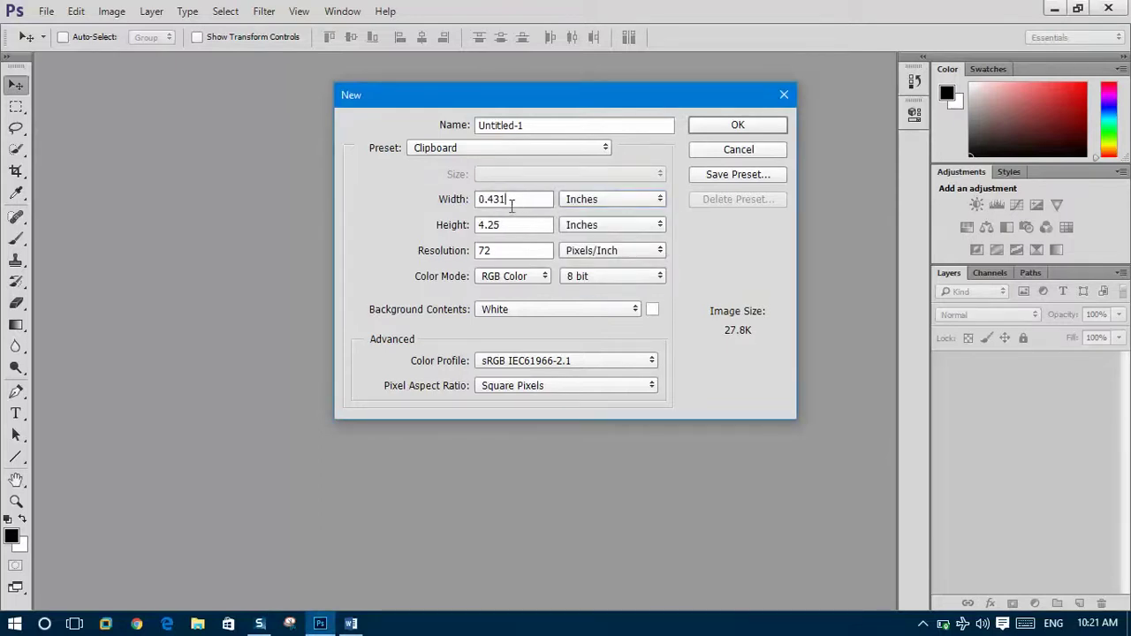
pyautogui.moveTo(494, 202); pyautogui.dragTo(491, 204)
pyautogui.write('20')
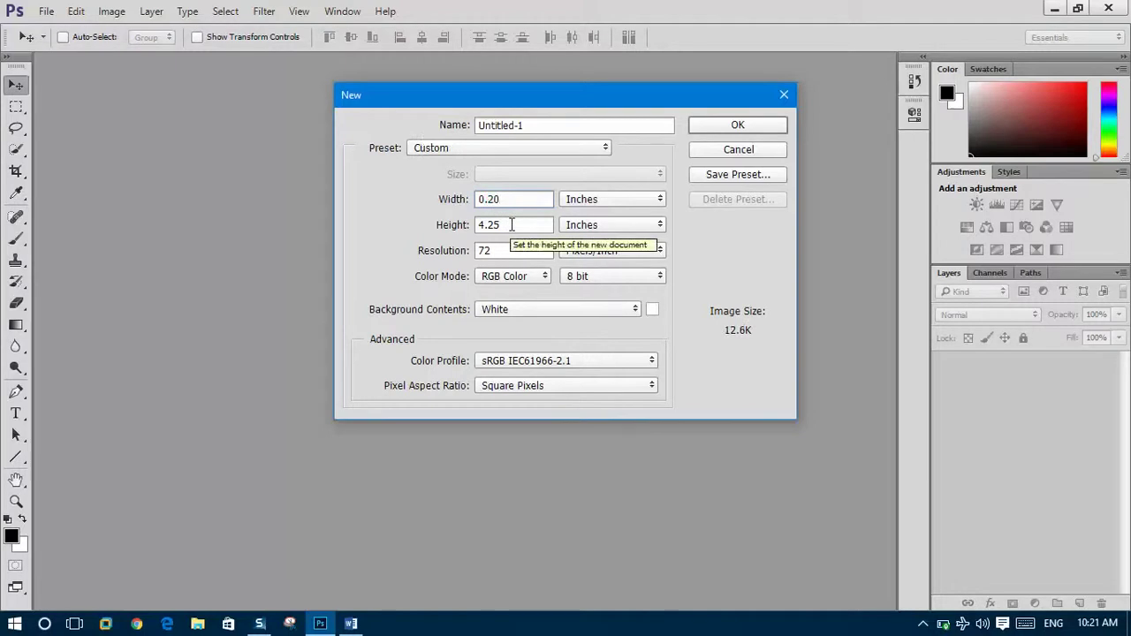
pyautogui.moveTo(510, 223); pyautogui.dragTo(475, 228)
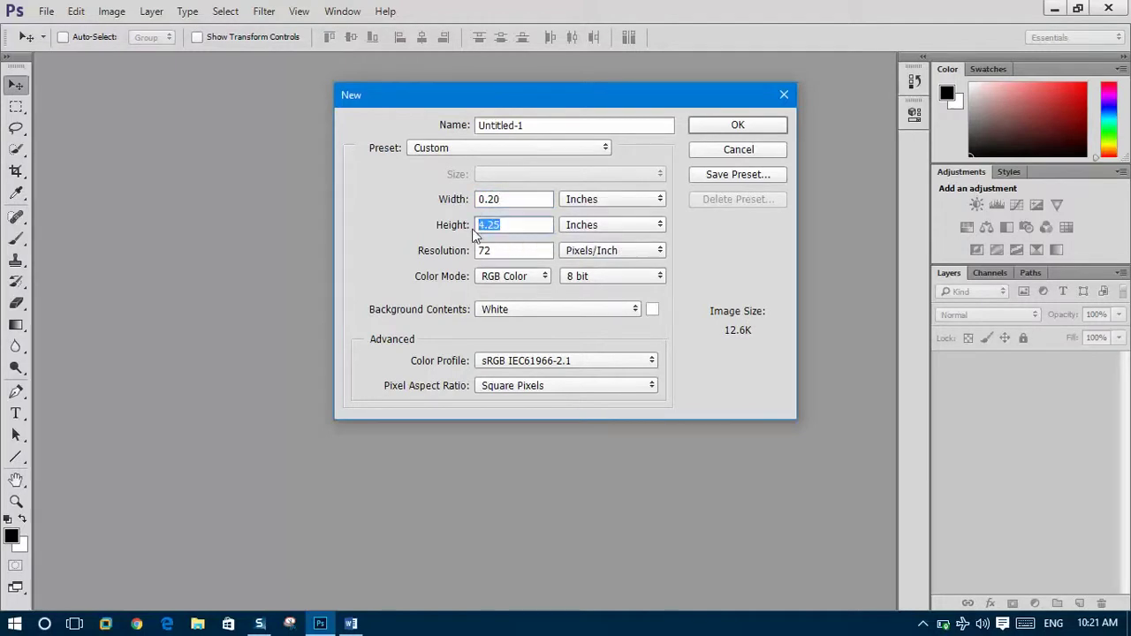
pyautogui.write('0.20')
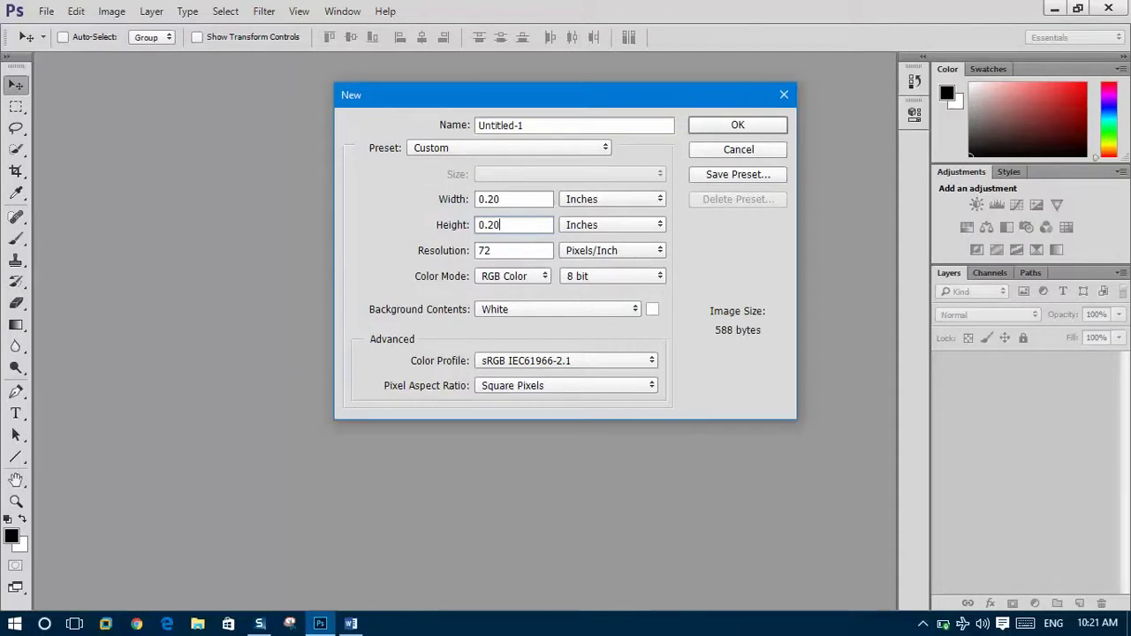
pyautogui.press('Return')
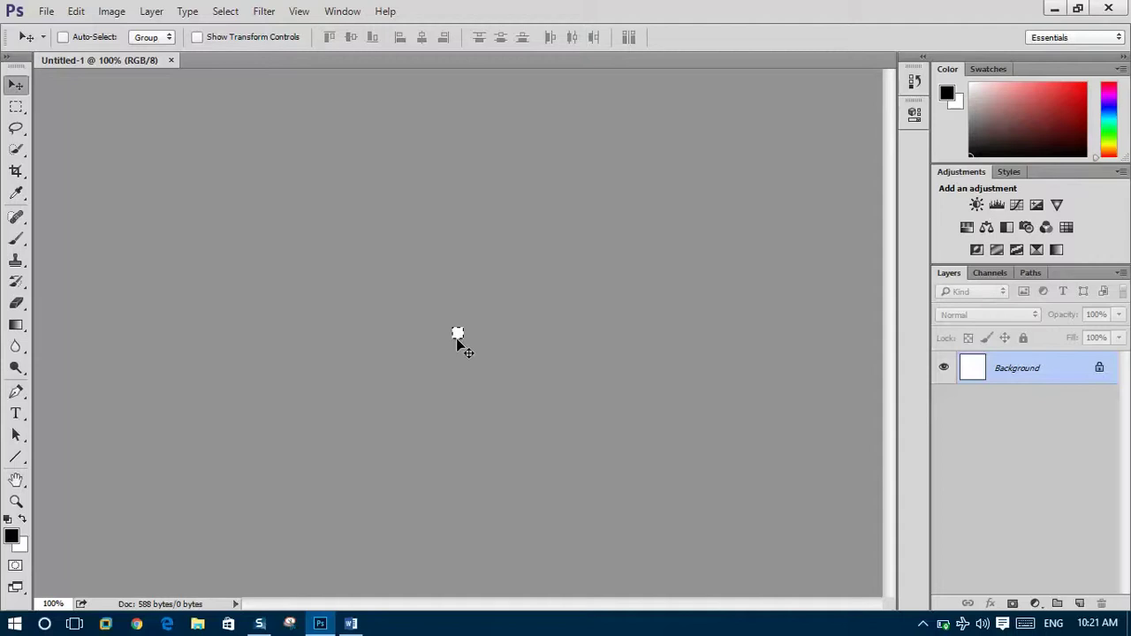
# Step: Stroke the tiny canvas with a 2 px black inside border
pyautogui.click(75, 12)
pyautogui.click(117, 247)
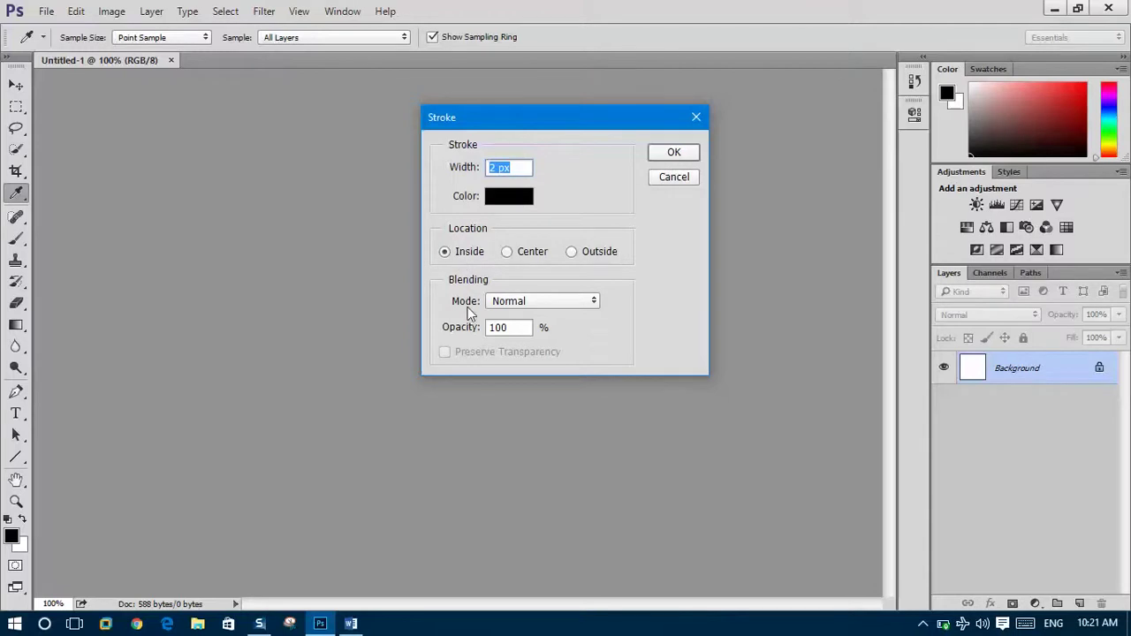
pyautogui.click(673, 152)
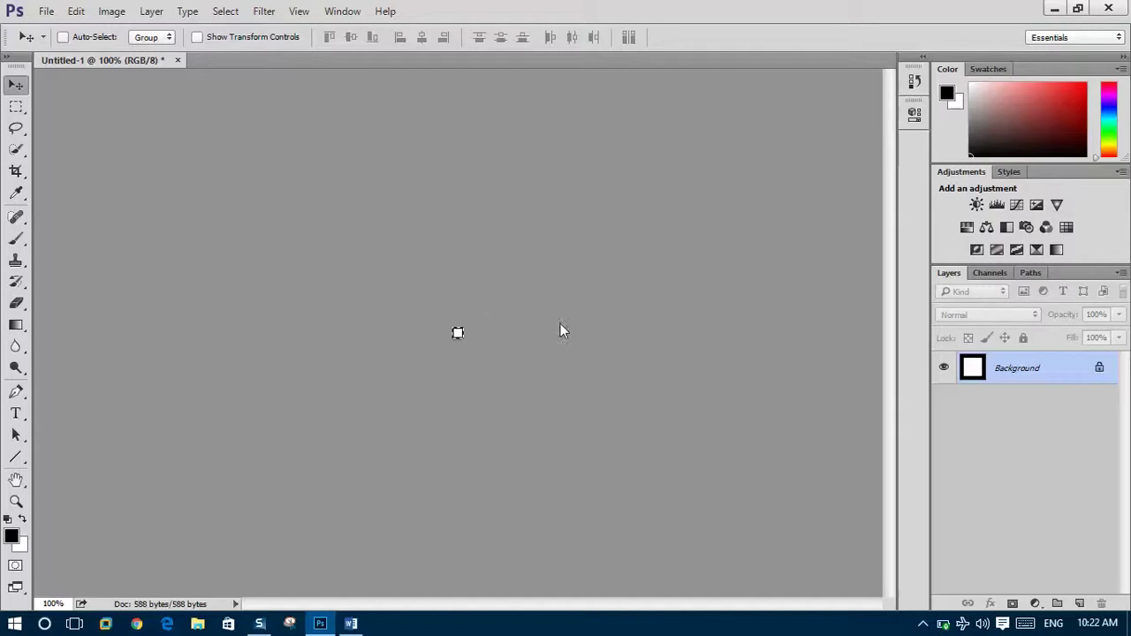
# Step: Create a 1024 × 768 pixel document and draw a circular elliptical marquee left of centre
pyautogui.hotkey('ctrl', 'n')
pyautogui.doubleClick(482, 200)
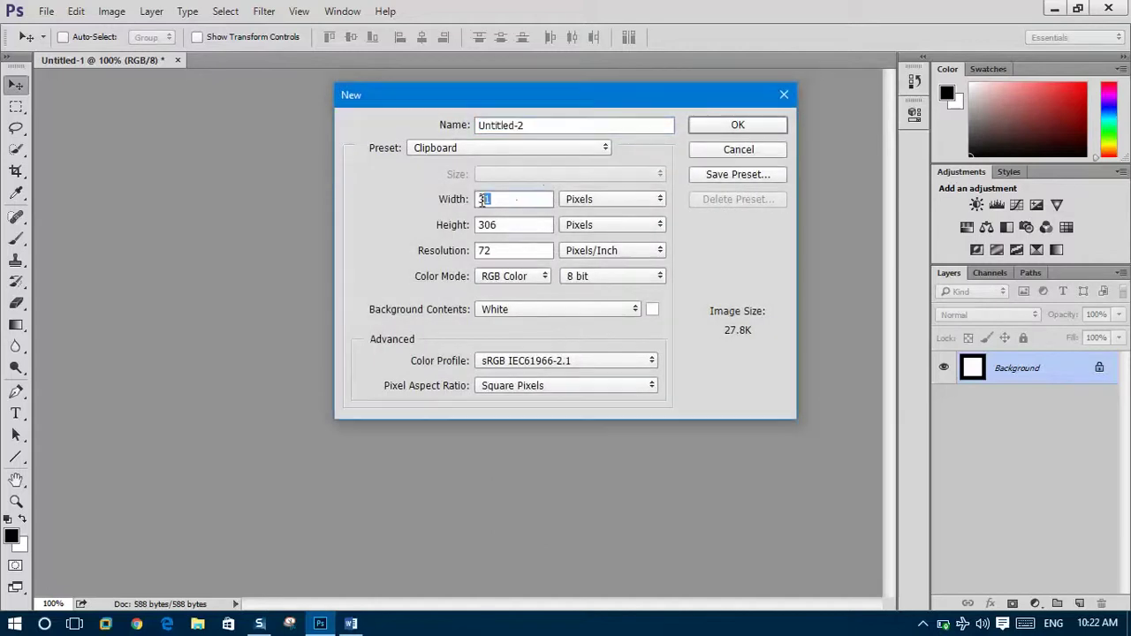
pyautogui.write('1024')
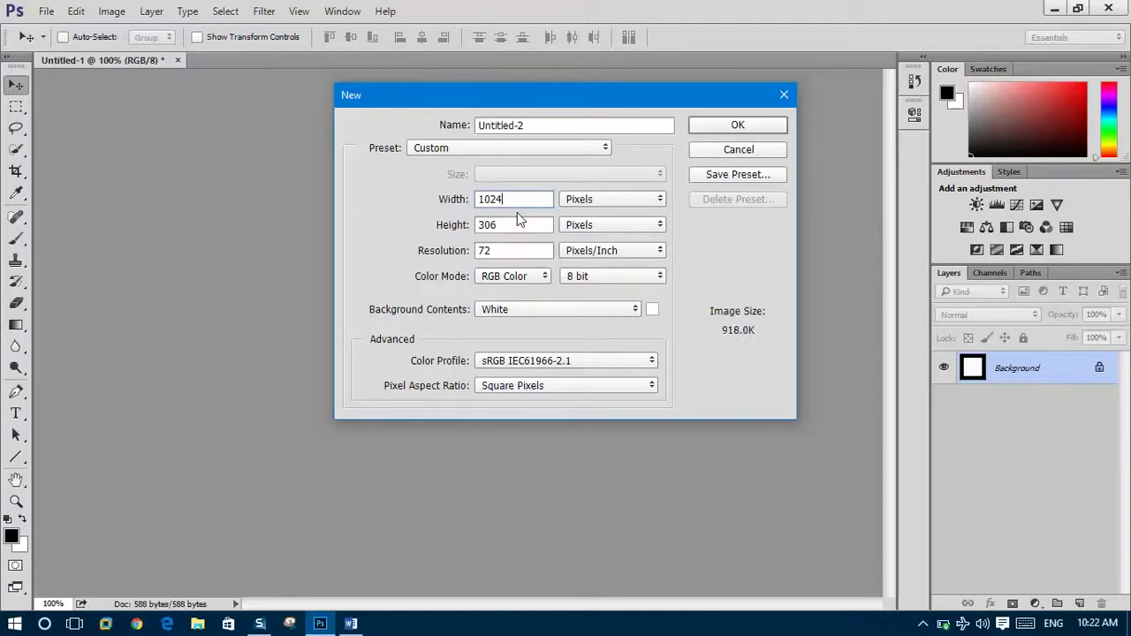
pyautogui.moveTo(508, 227); pyautogui.dragTo(469, 233)
pyautogui.write('768')
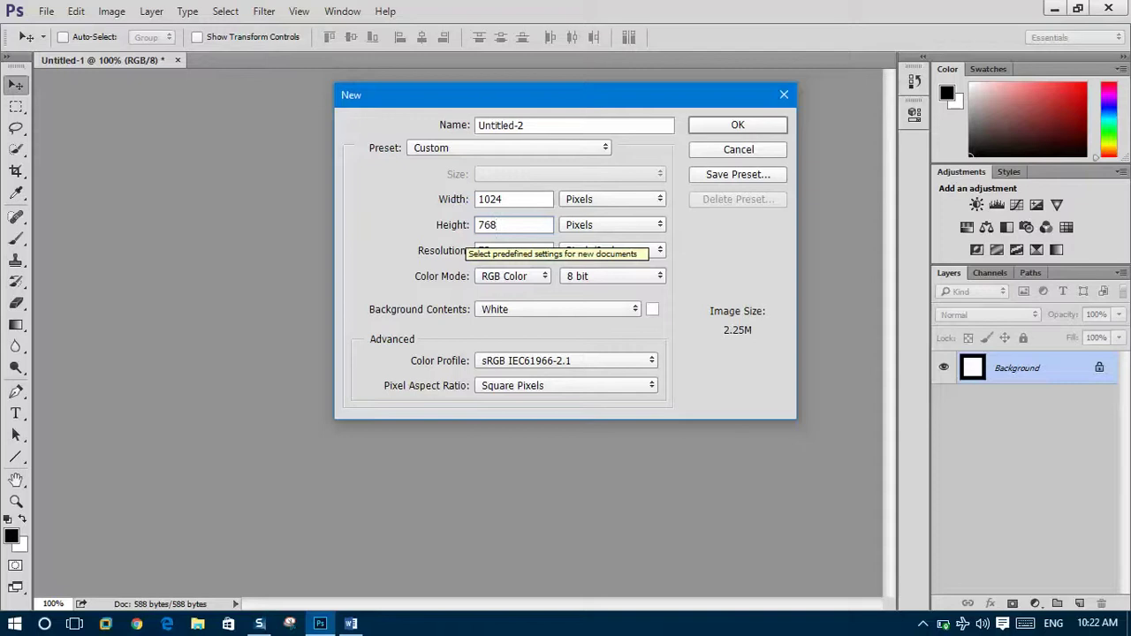
pyautogui.press('Return')
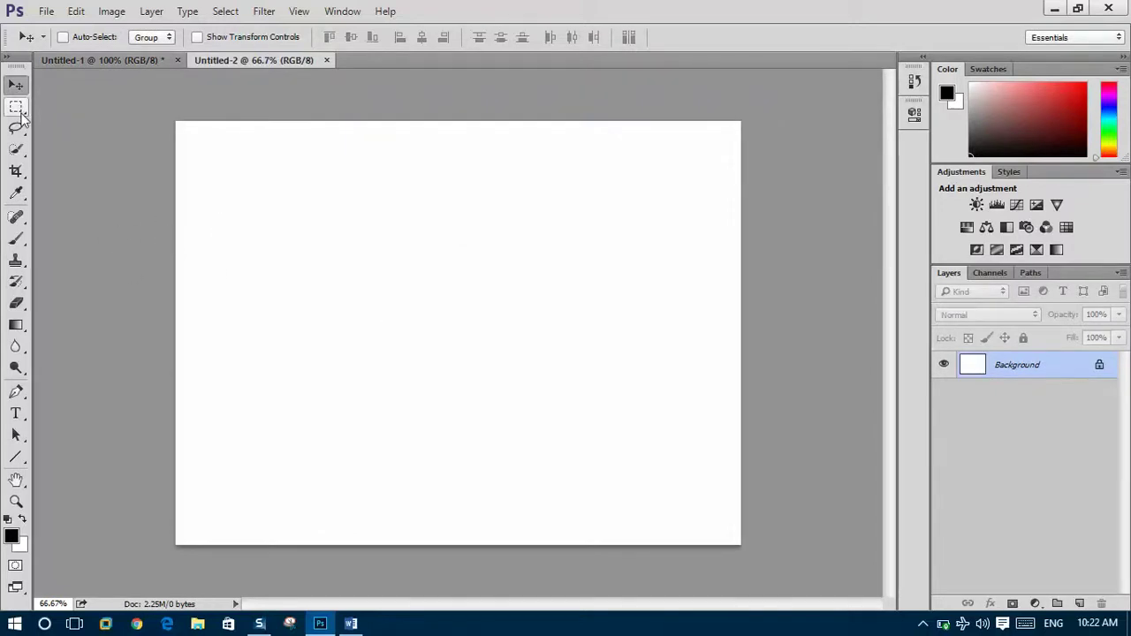
pyautogui.moveTo(22, 117); pyautogui.dragTo(82, 119)
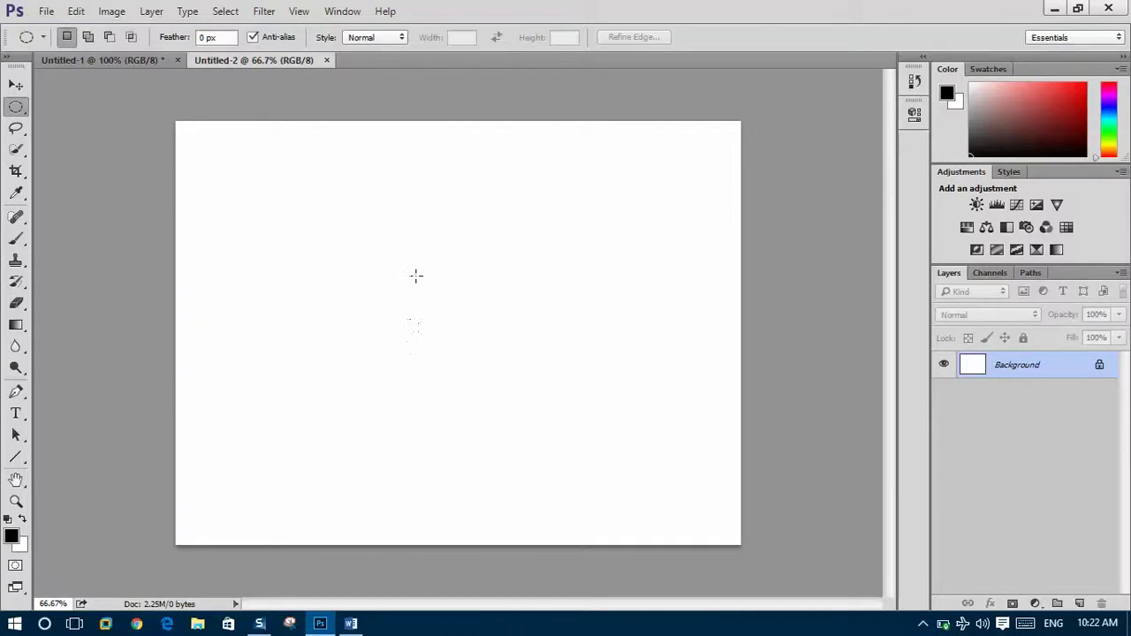
pyautogui.moveTo(392, 260); pyautogui.dragTo(535, 610)
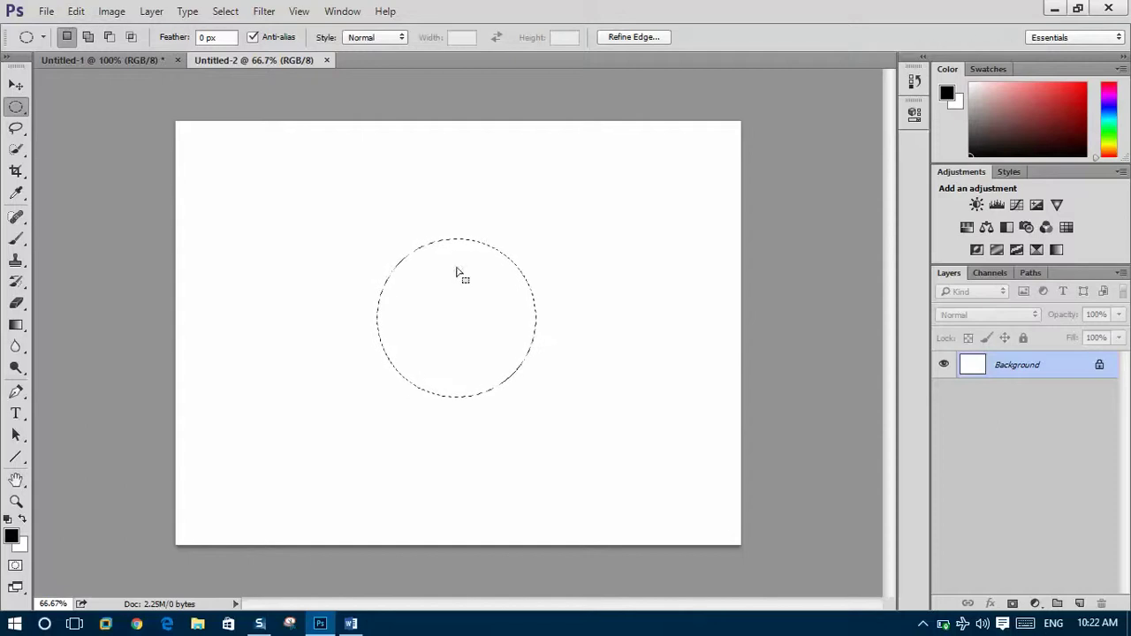
# Step: Fill the circle with the square grid pattern, then return to Untitled-1
pyautogui.click(76, 10)
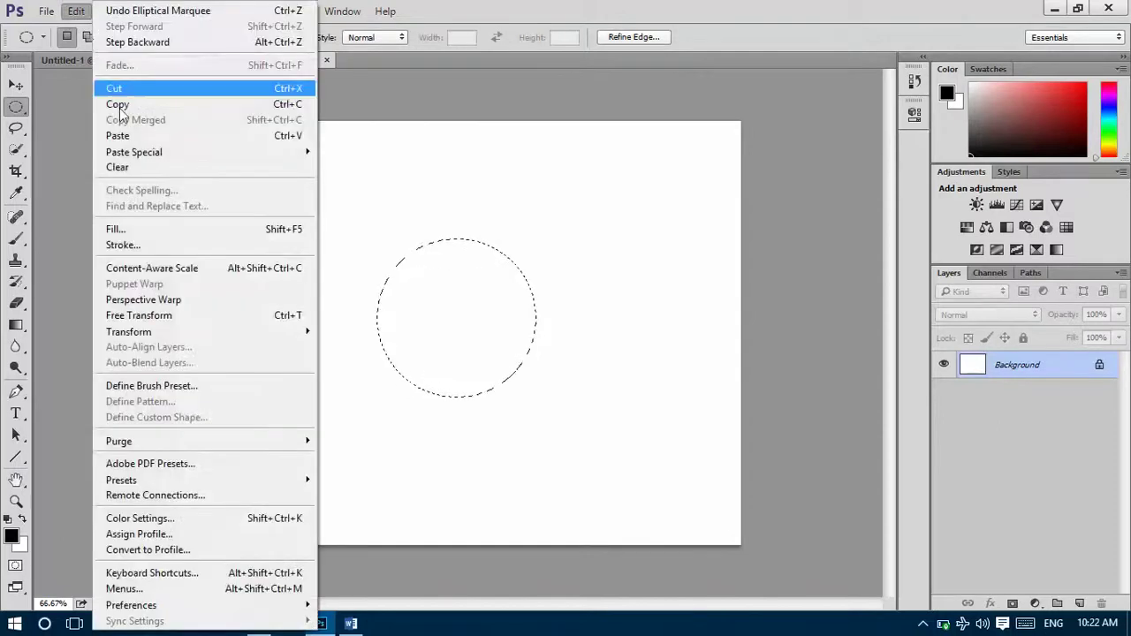
pyautogui.click(129, 229)
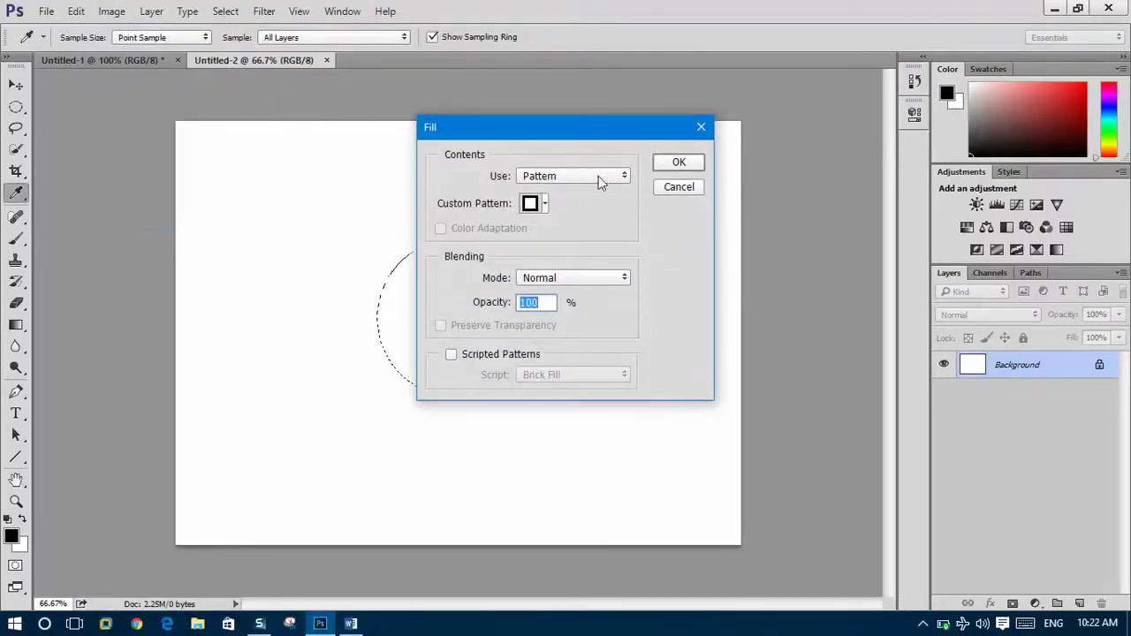
pyautogui.click(599, 175)
pyautogui.click(542, 188)
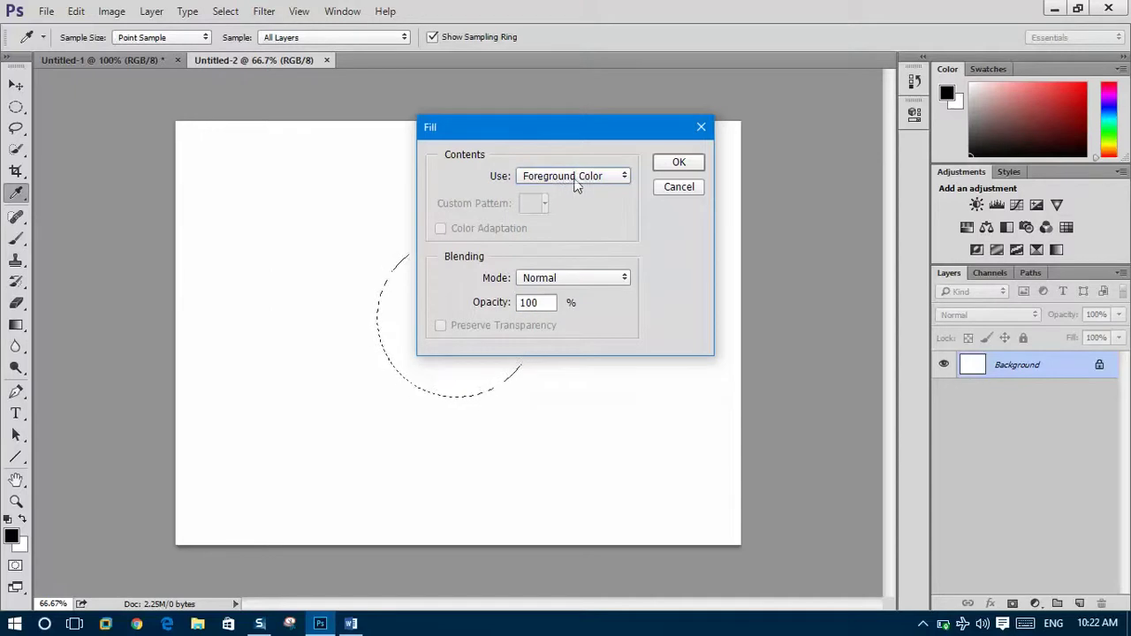
pyautogui.click(572, 181)
pyautogui.click(570, 177)
pyautogui.click(568, 177)
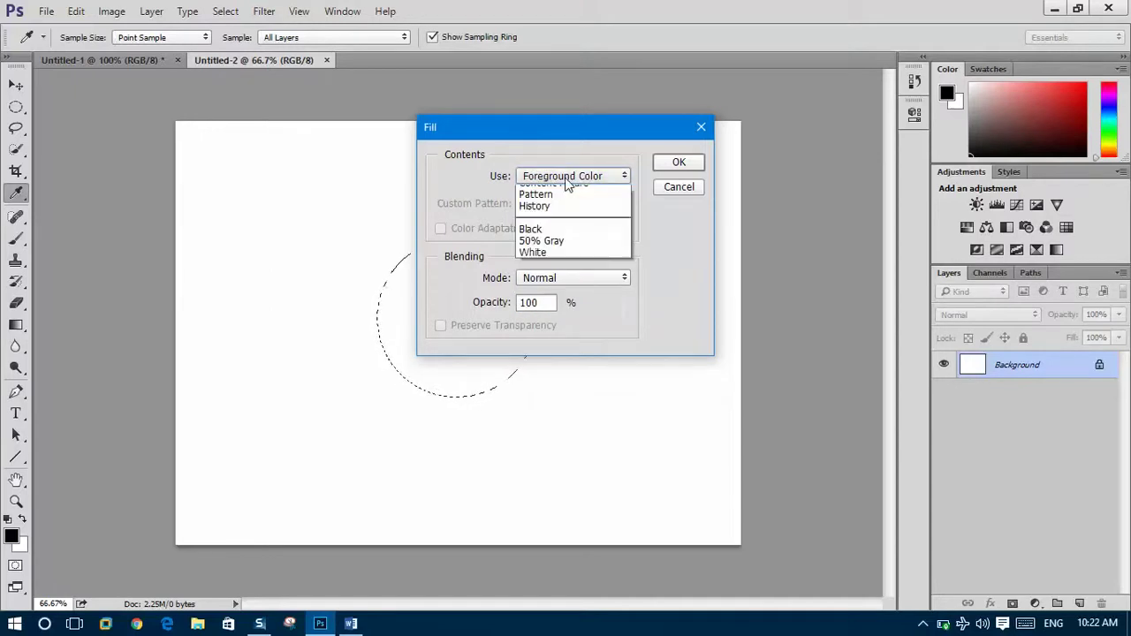
pyautogui.click(536, 250)
pyautogui.click(544, 203)
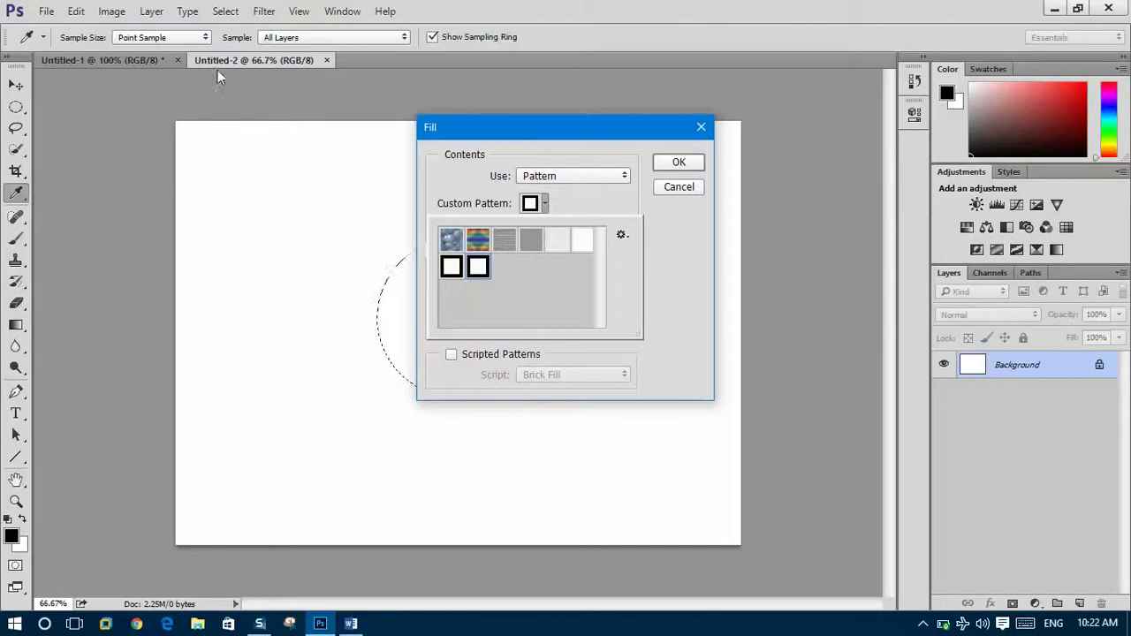
pyautogui.click(184, 60)
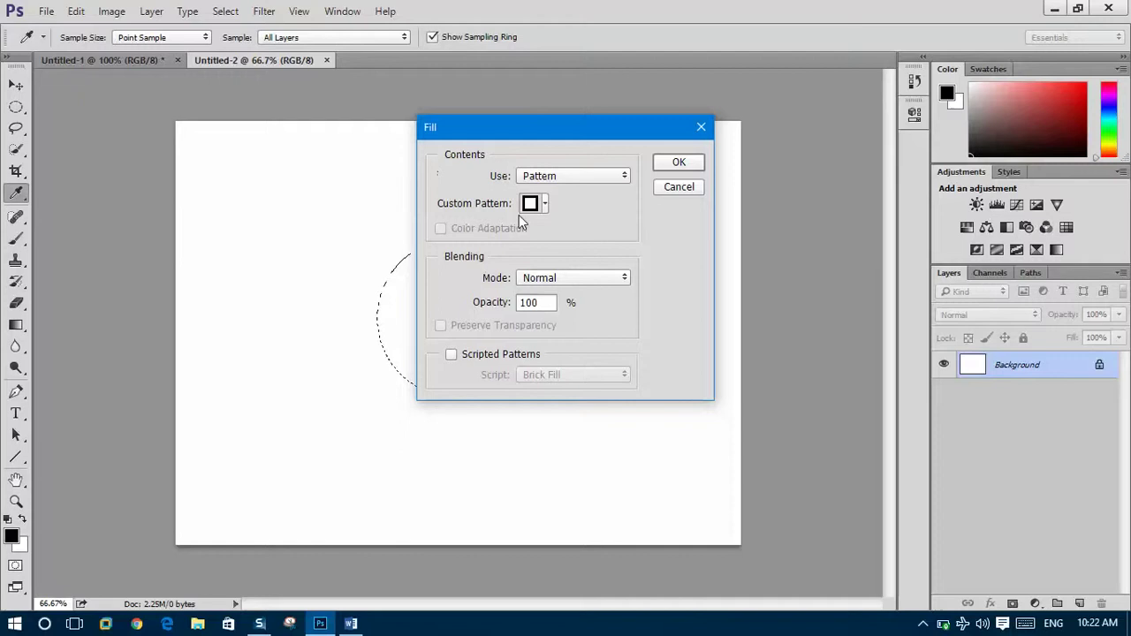
pyautogui.click(680, 164)
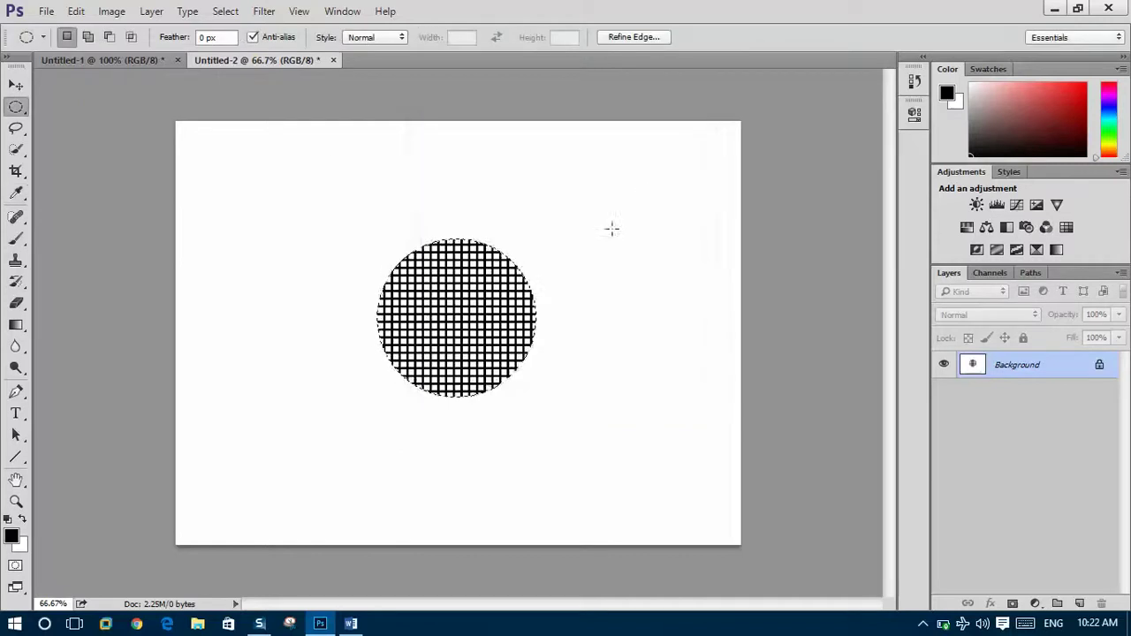
pyautogui.click(115, 59)
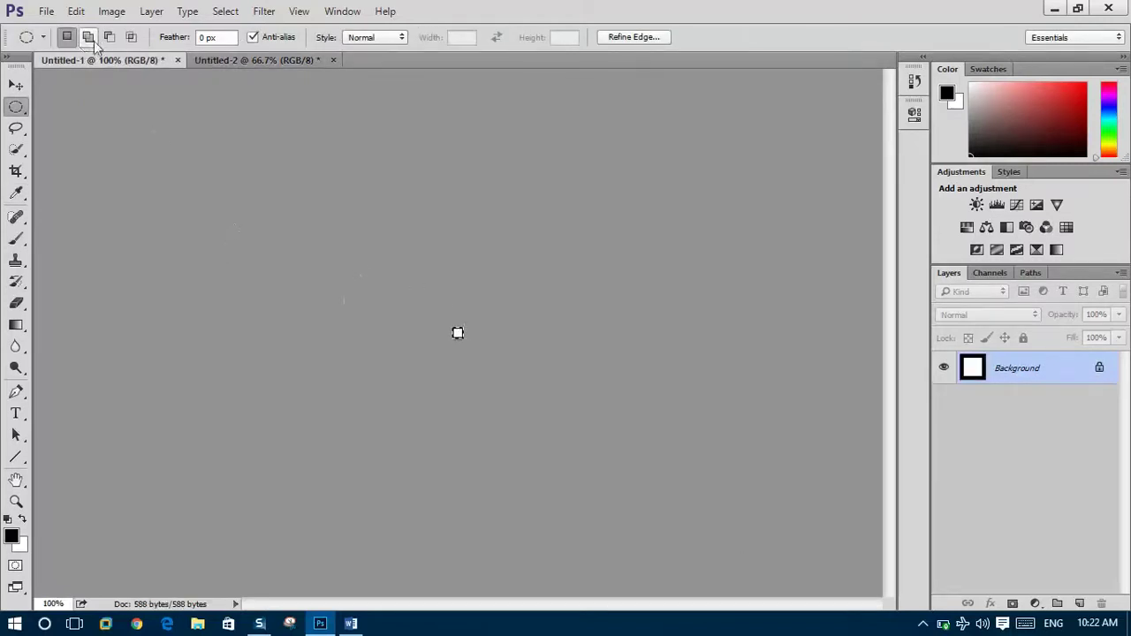
# Step: Start Define Pattern on Untitled-1, cancel the Pattern Name dialog, and return to Untitled-2
pyautogui.click(76, 11)
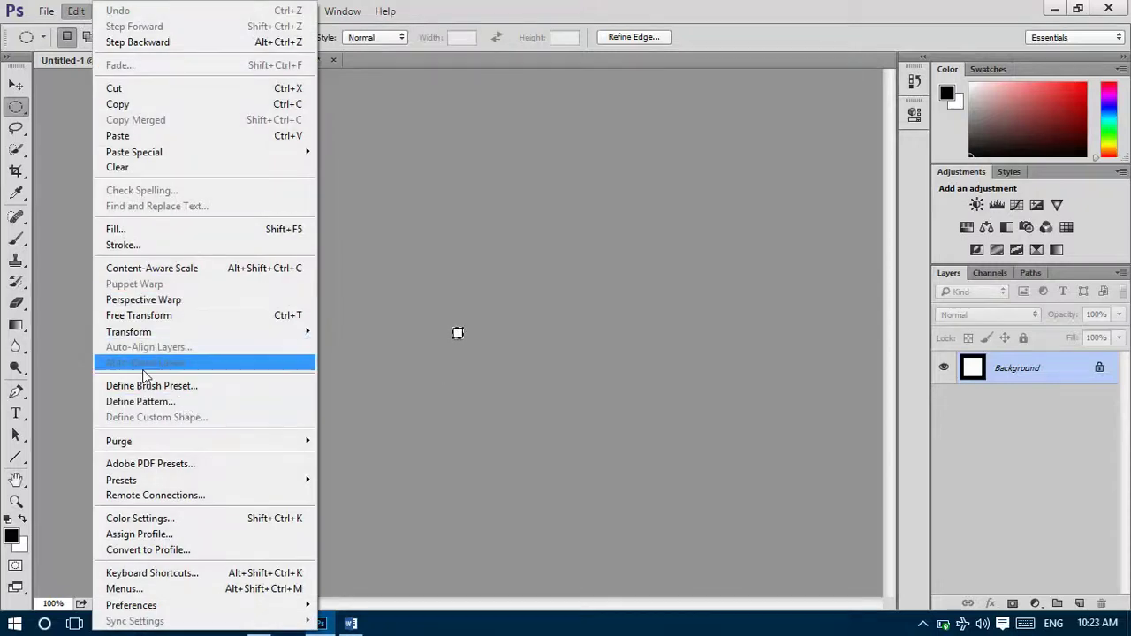
pyautogui.click(159, 403)
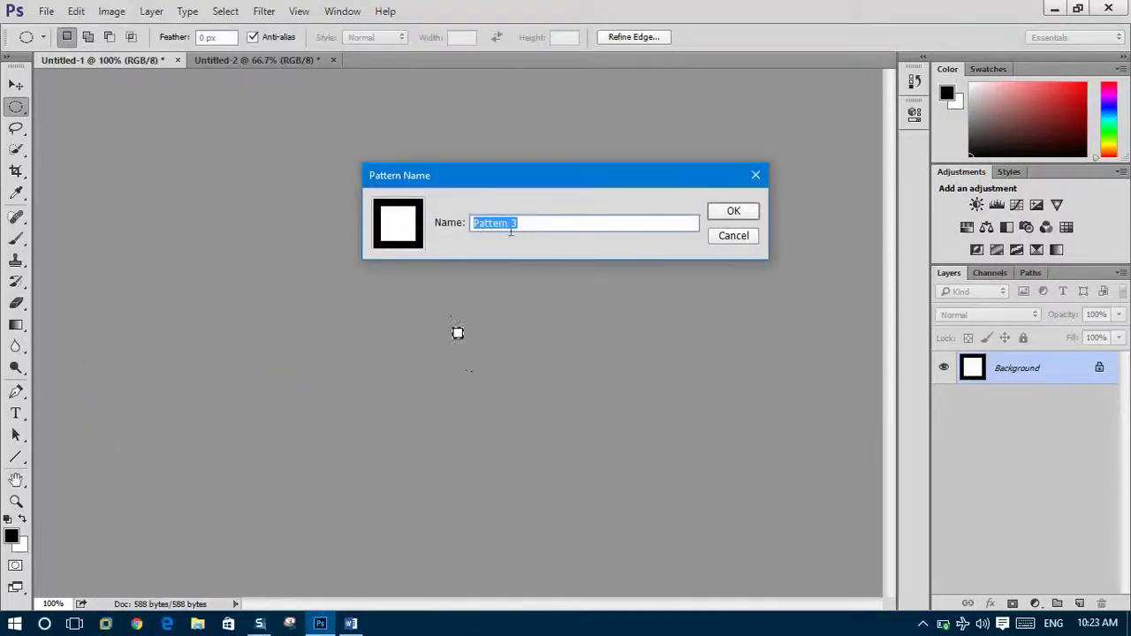
pyautogui.click(734, 235)
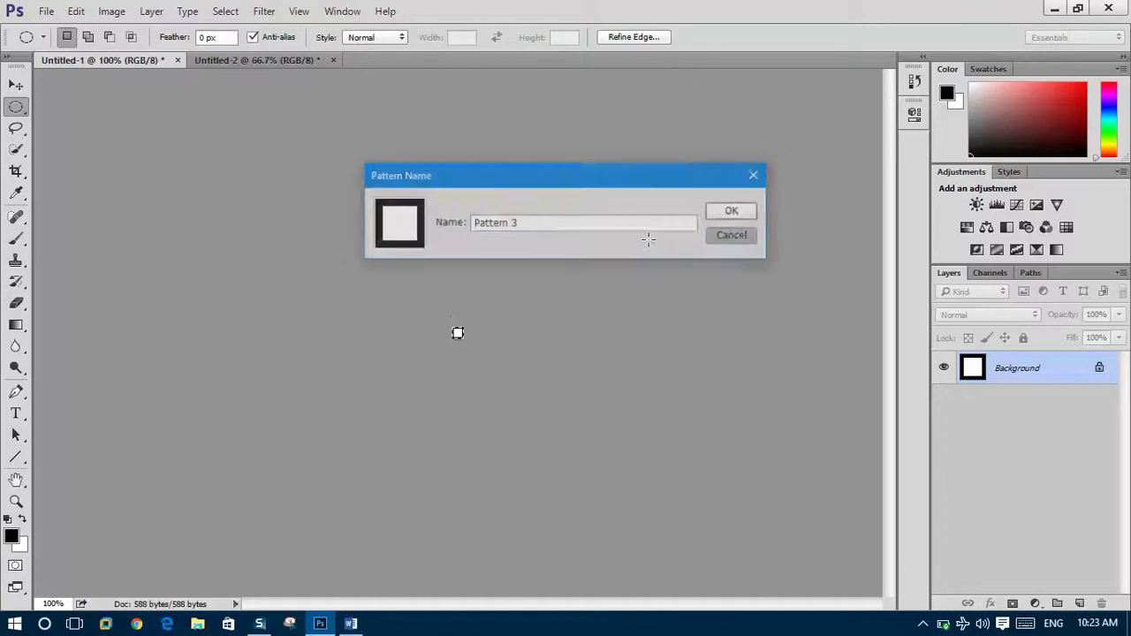
pyautogui.click(283, 62)
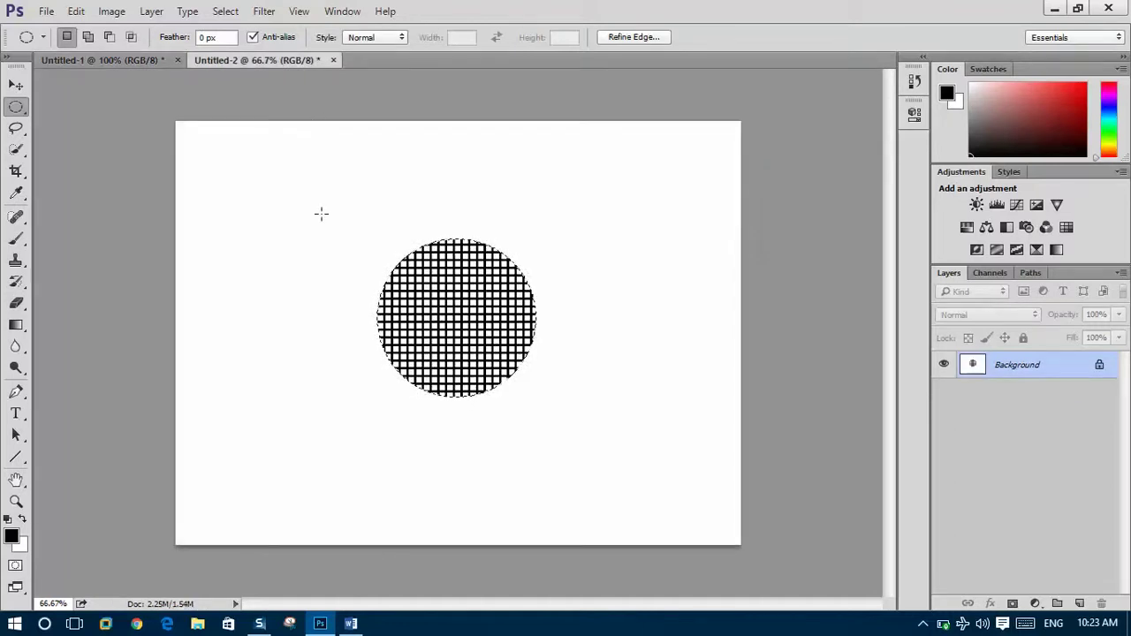
# Step: Apply Spherize at Amount 100 to the grid circle and zoom to 100%
pyautogui.click(262, 11)
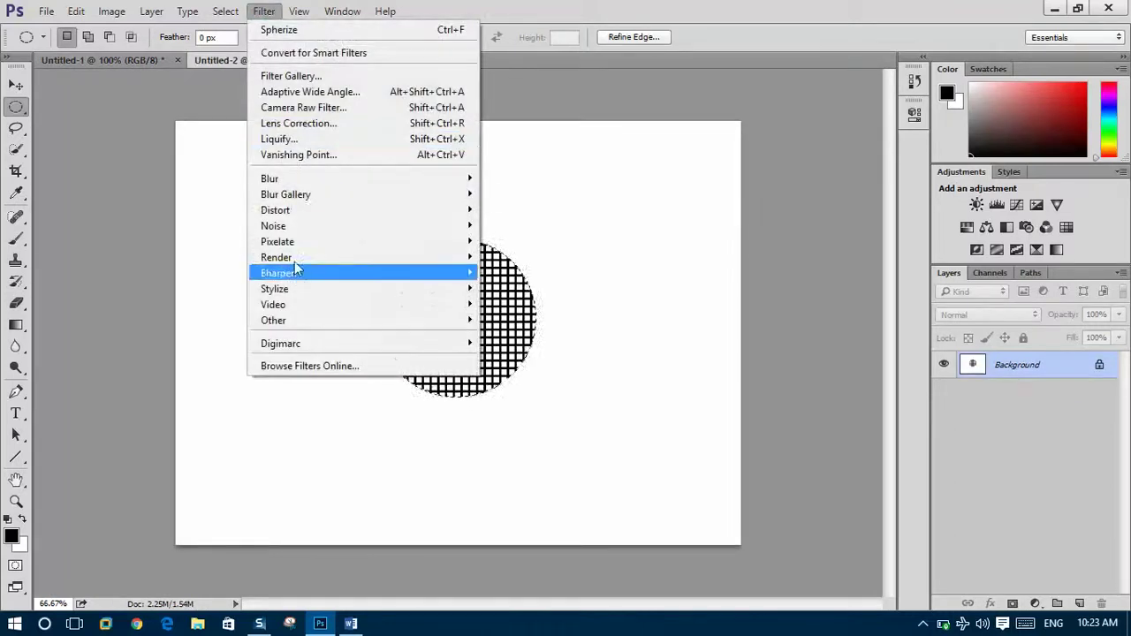
pyautogui.moveTo(399, 212)
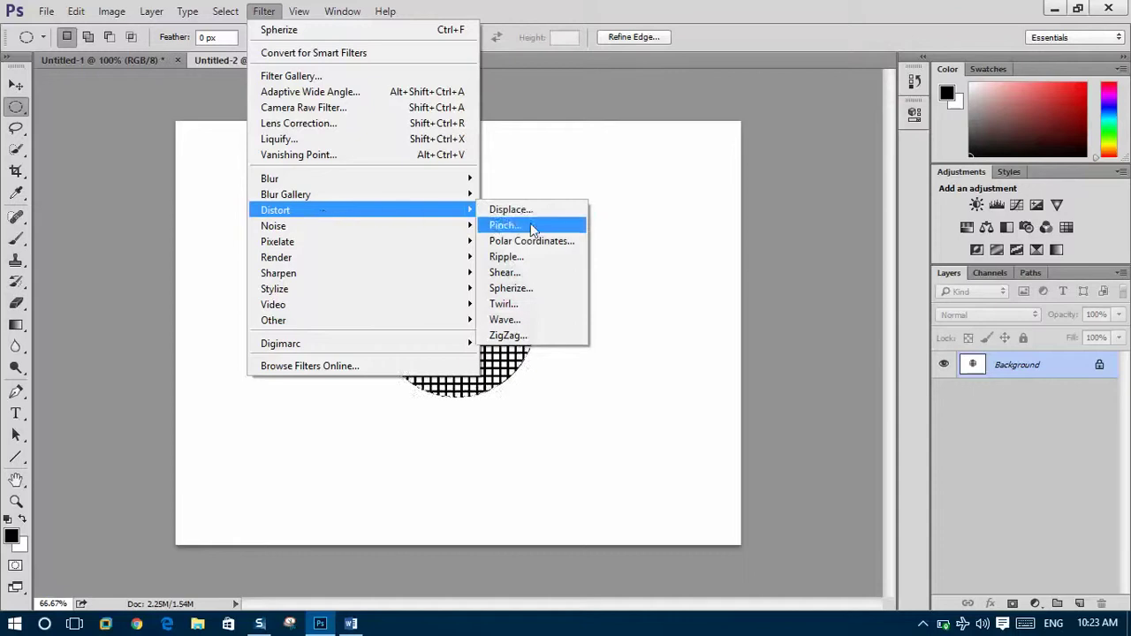
pyautogui.click(508, 289)
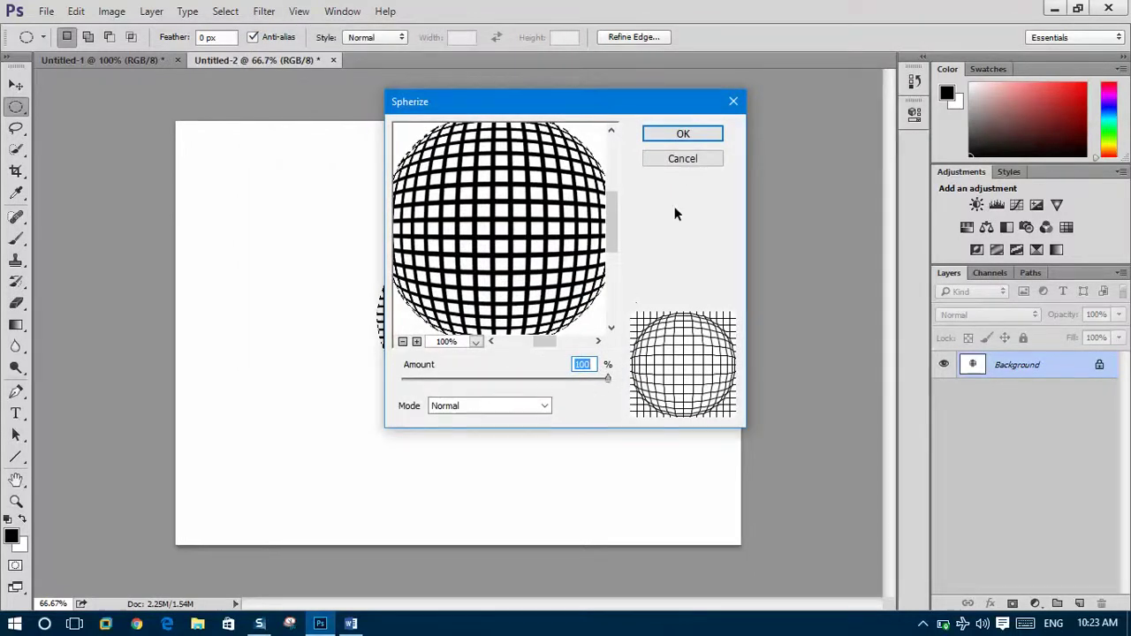
pyautogui.click(679, 135)
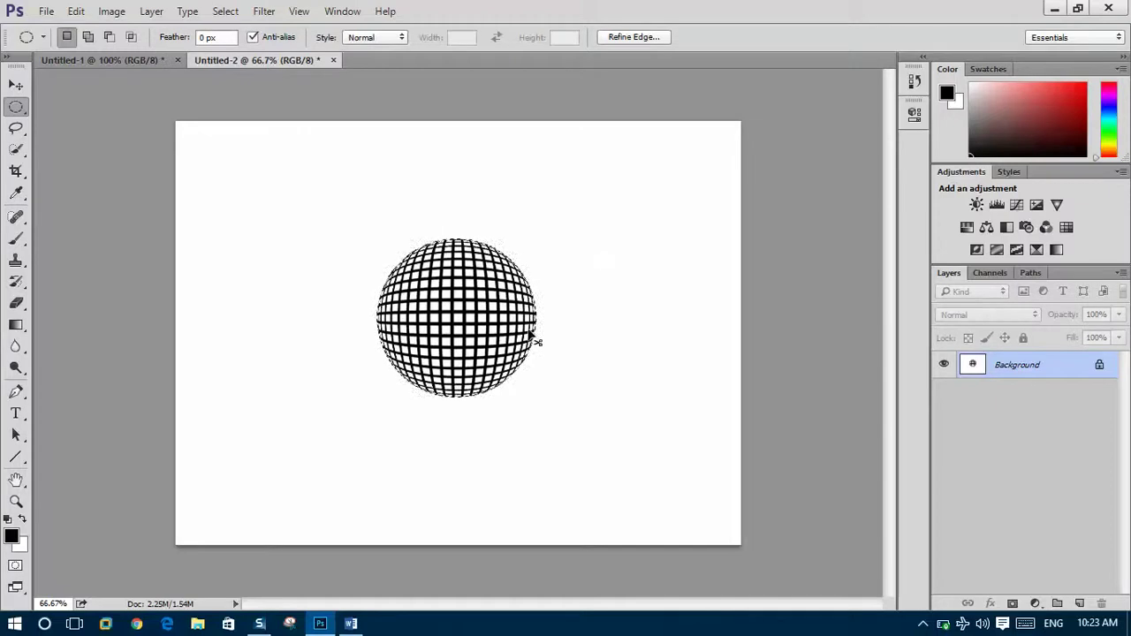
pyautogui.hotkey('ctrl', '+')
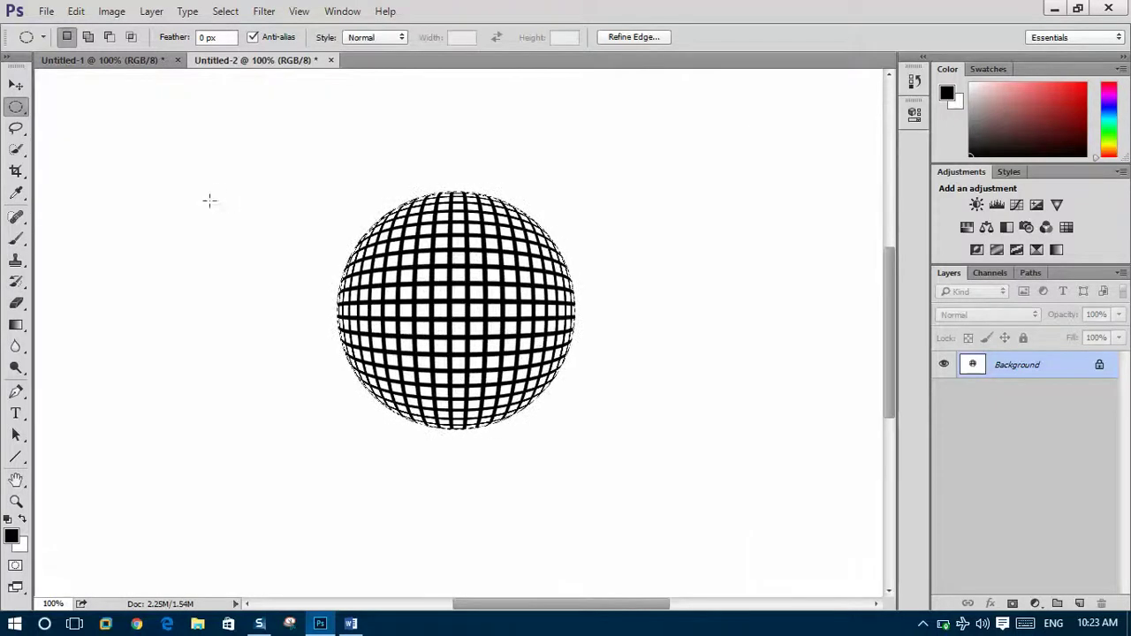
# Step: Deselect, switch to the Rectangular Marquee Tool, and zoom to 200%
pyautogui.hotkey('ctrl', 'd')
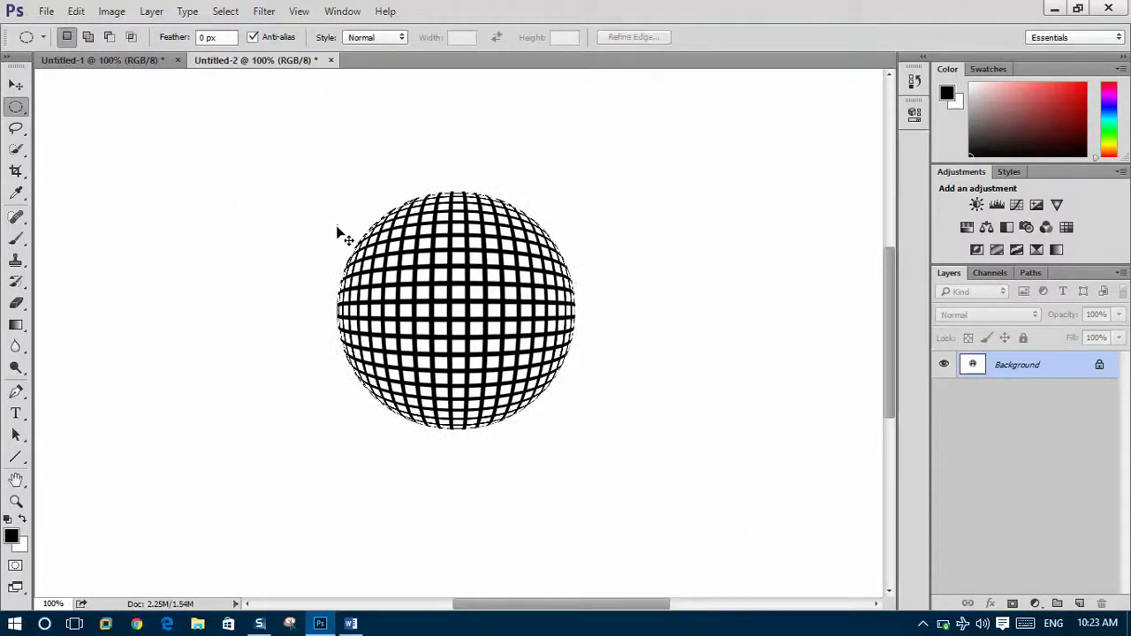
pyautogui.rightClick(20, 108)
pyautogui.click(97, 106)
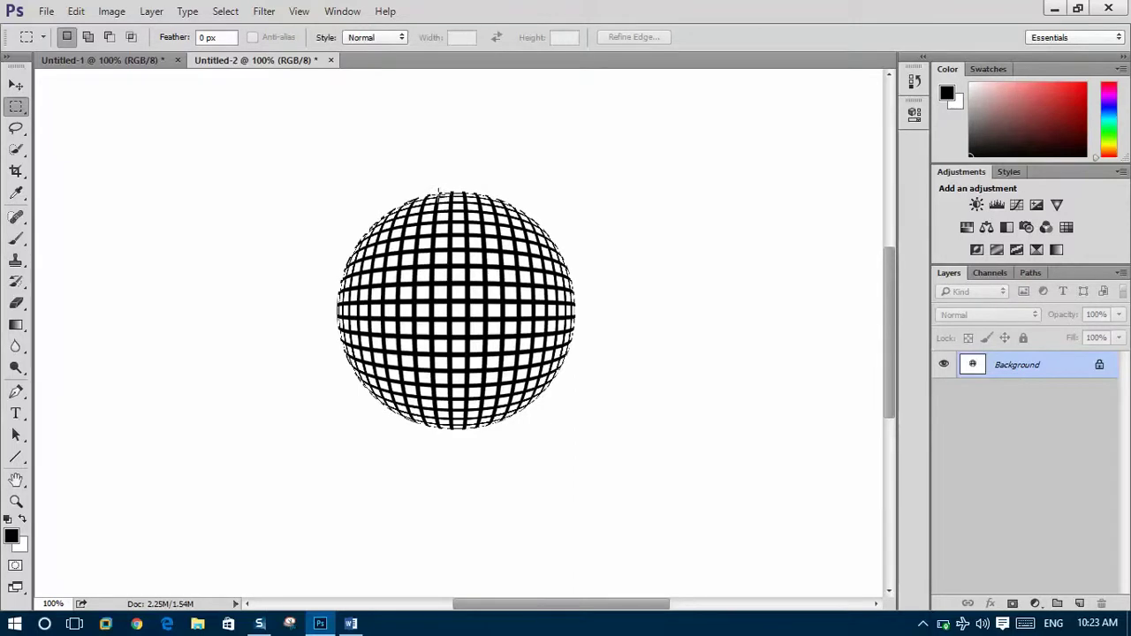
pyautogui.hotkey('ctrl', '+')
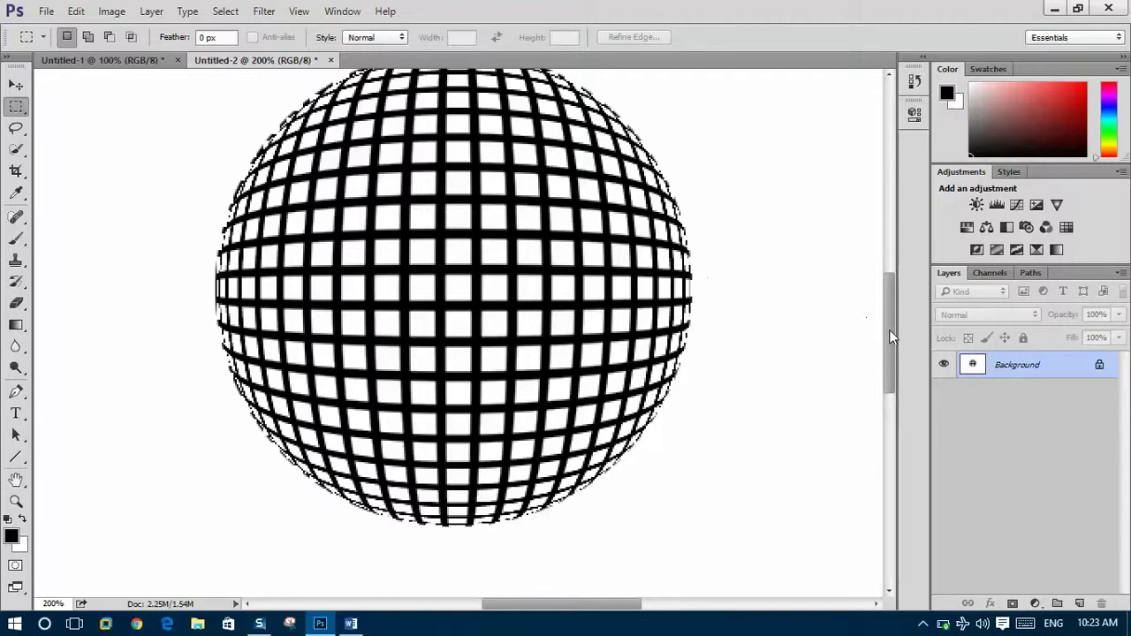
# Step: Select a thin vertical column spanning the sphere's height, nudged slightly left of centre
pyautogui.moveTo(891, 336); pyautogui.dragTo(889, 313)
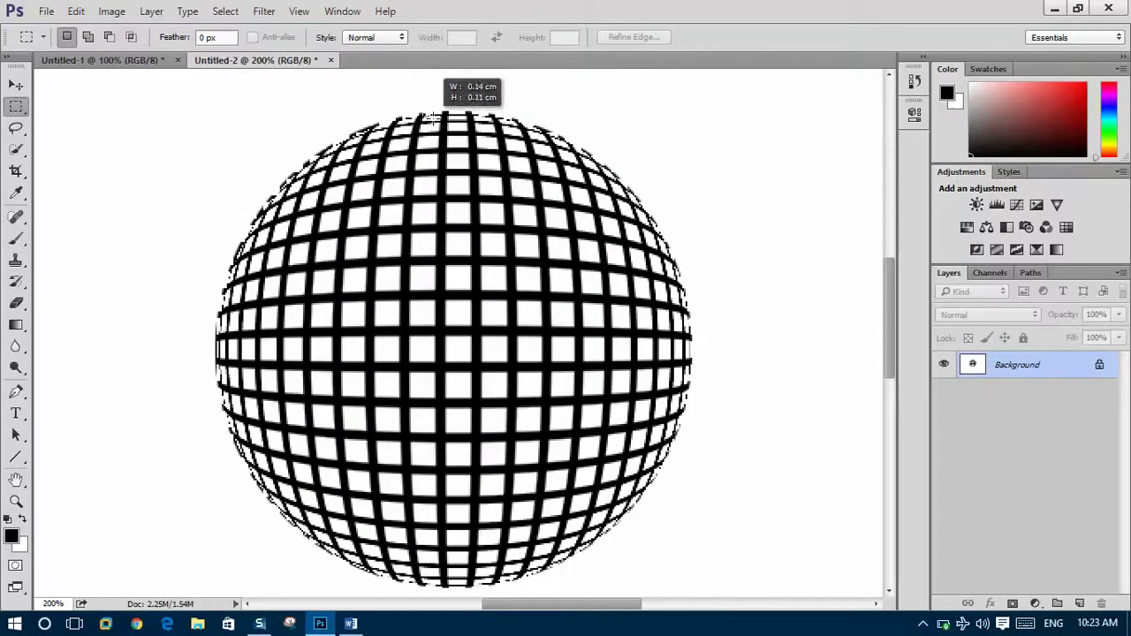
pyautogui.moveTo(429, 118)
pyautogui.mouseDown()
pyautogui.moveTo(469, 132)
pyautogui.moveTo(458, 246)
pyautogui.moveTo(470, 585)
pyautogui.mouseUp()
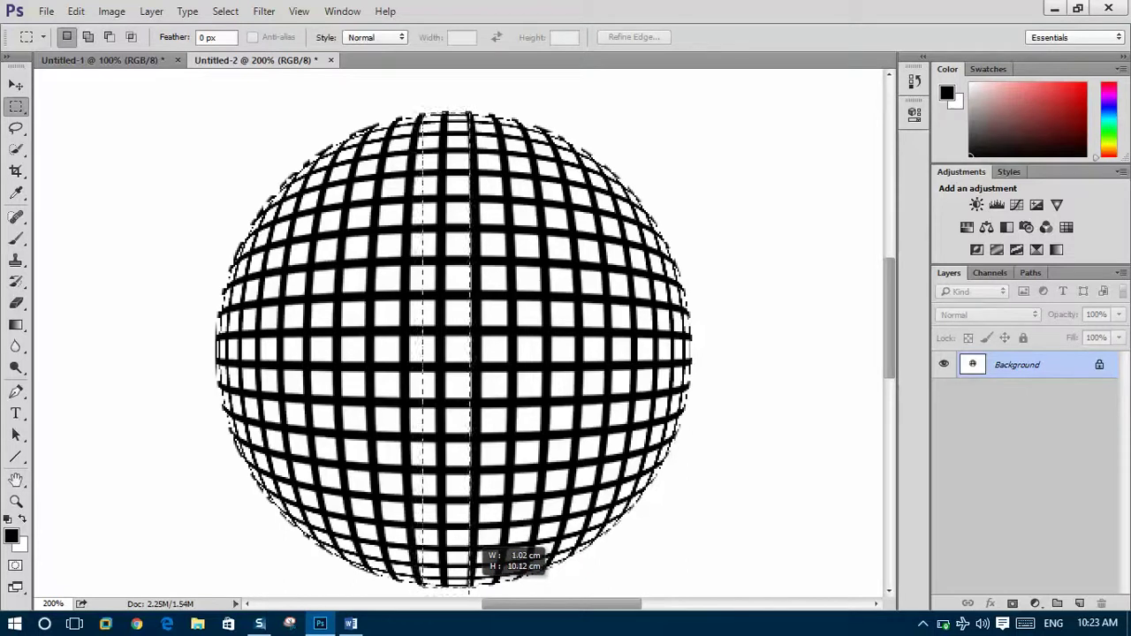
pyautogui.moveTo(470, 586); pyautogui.dragTo(473, 588)
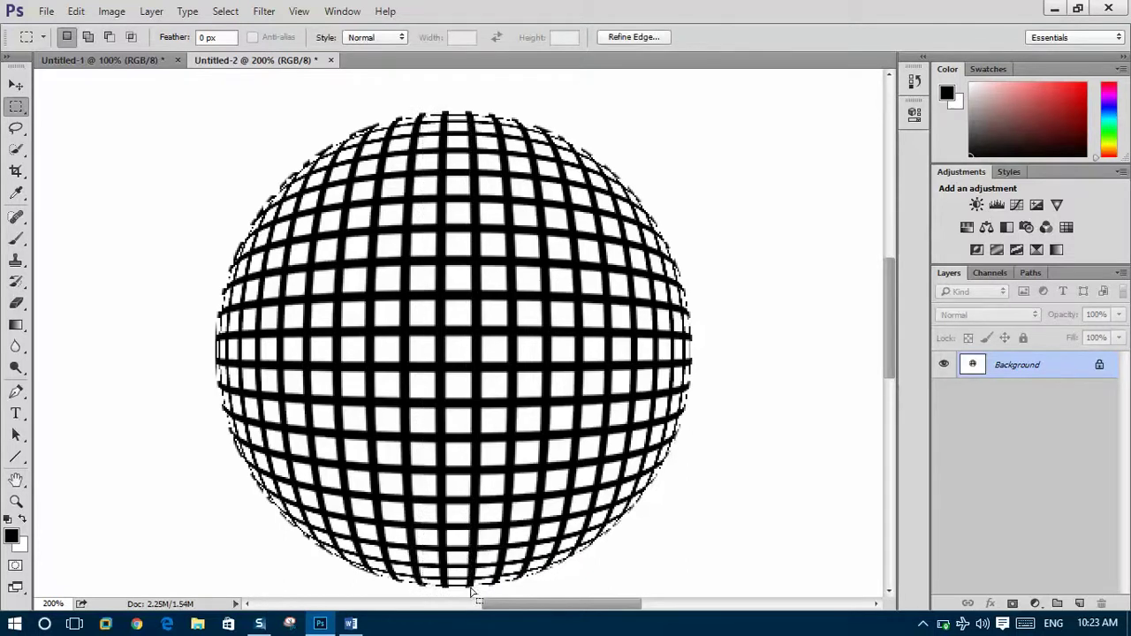
pyautogui.press('Left')
pyautogui.press('Left')
pyautogui.press('Left')
pyautogui.press('Left')
pyautogui.press('Left')
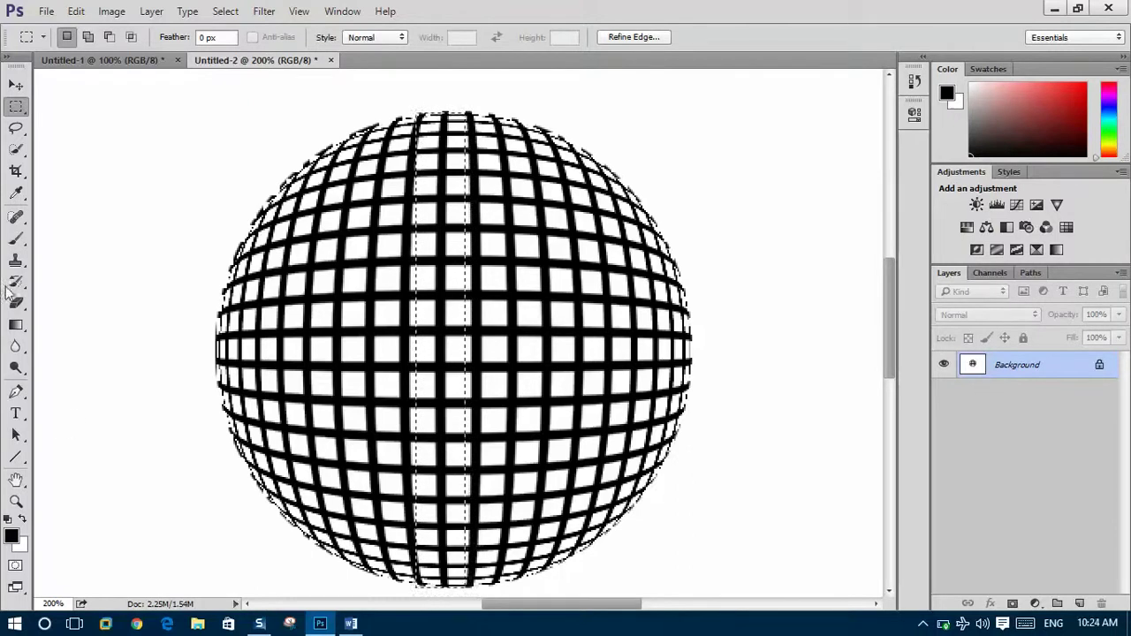
# Step: Fill the column top to bottom with a black-white-black gradient and place it on Layer 1
pyautogui.click(19, 329)
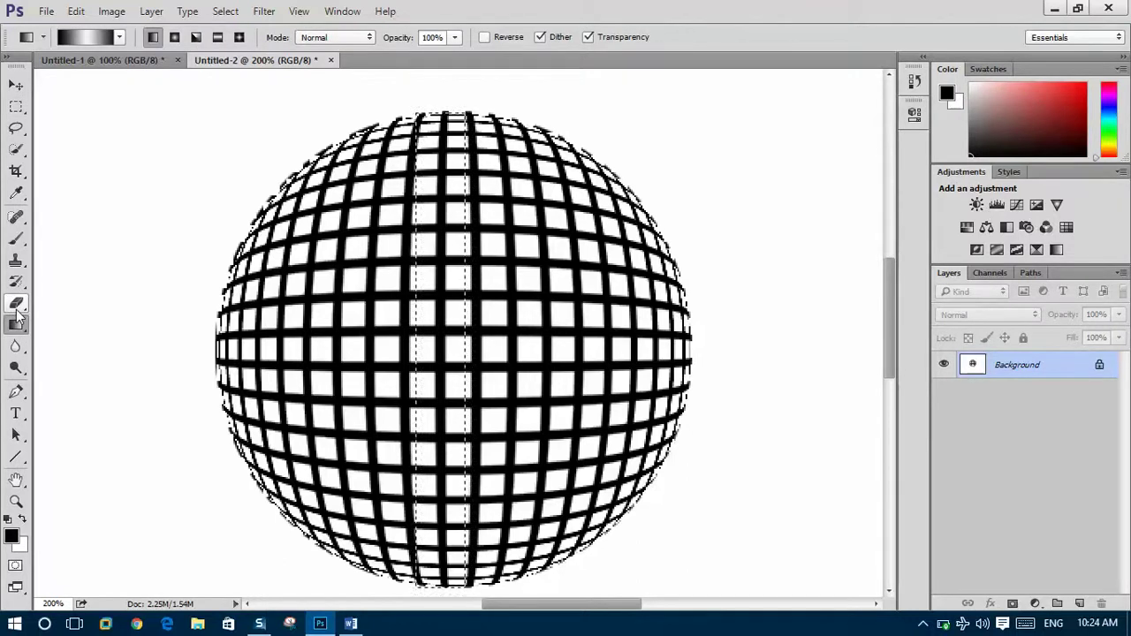
pyautogui.click(90, 38)
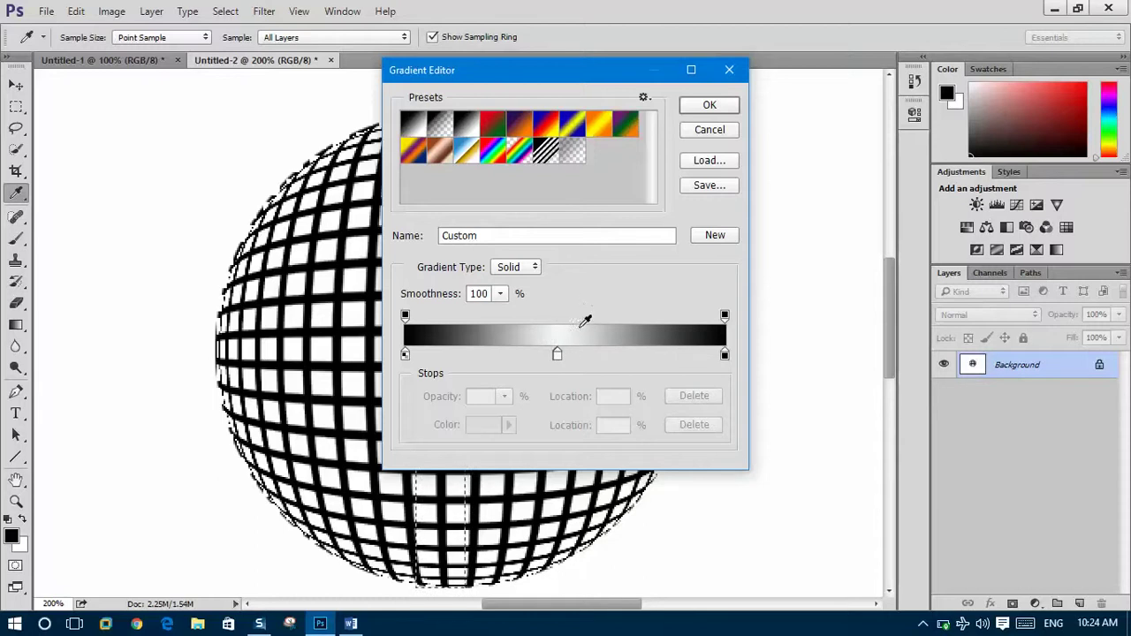
pyautogui.click(710, 105)
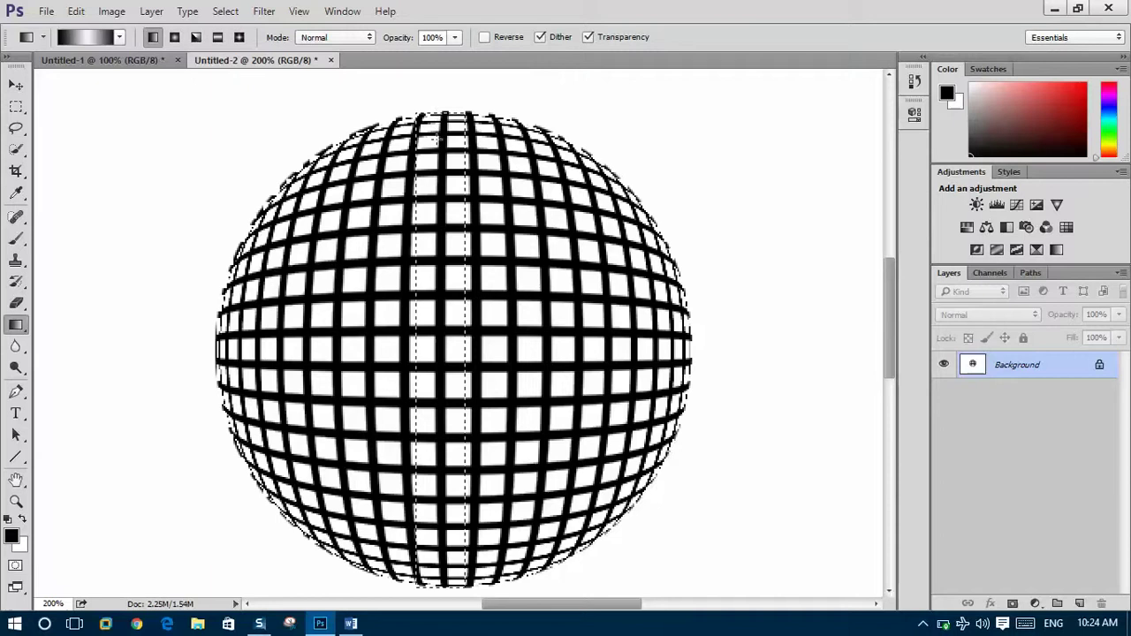
pyautogui.moveTo(436, 113); pyautogui.dragTo(441, 576)
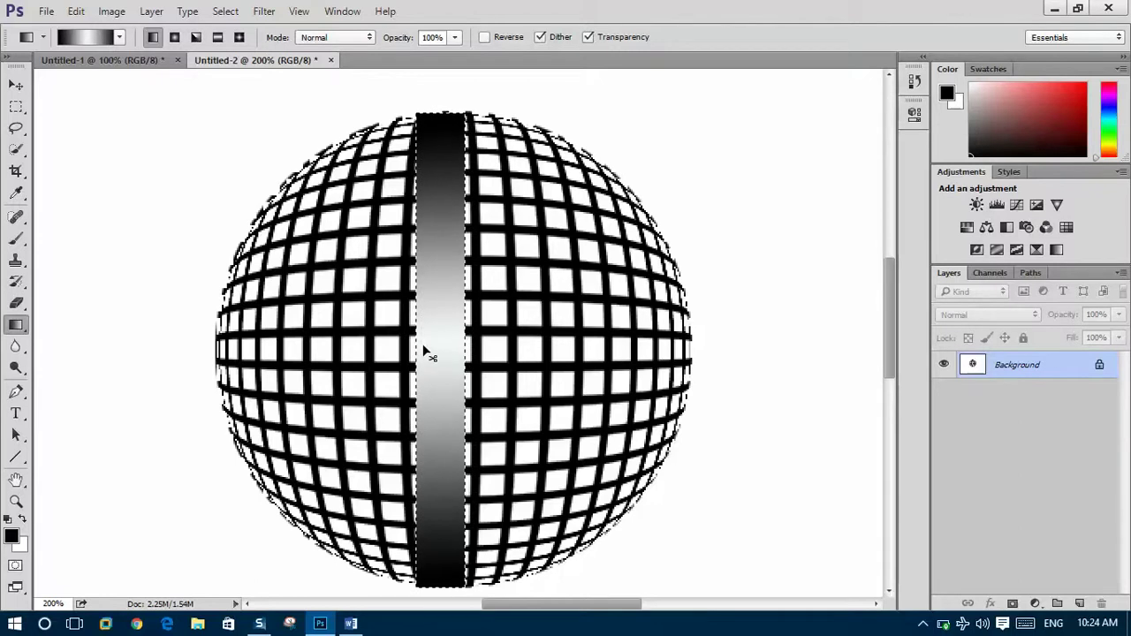
pyautogui.hotkey('ctrl', 'shift', 'alt', 'n')
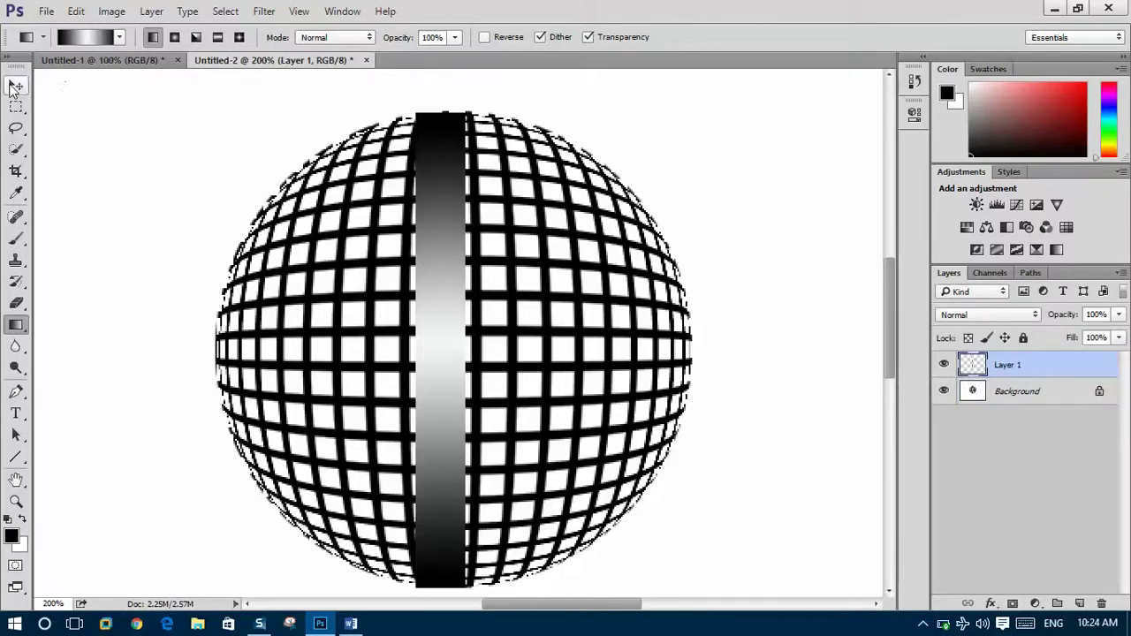
# Step: Move the copied gradient band to the sphere's right edge and shrink it slightly
pyautogui.click(16, 84)
pyautogui.moveTo(448, 334); pyautogui.dragTo(643, 378)
pyautogui.hotkey('ctrl', 't')
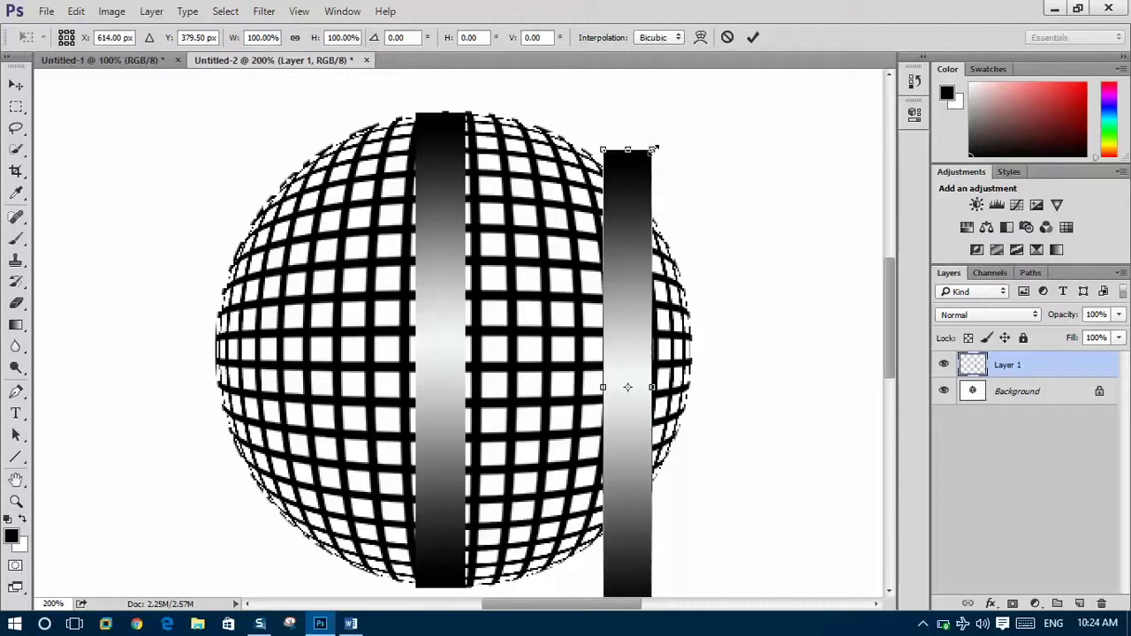
pyautogui.moveTo(655, 150); pyautogui.dragTo(655, 185)
# Step: Shorten the neck strip and skew its top and bottom edges to taper rightward (-41.19°)
pyautogui.scroll(-2, 646, 586)
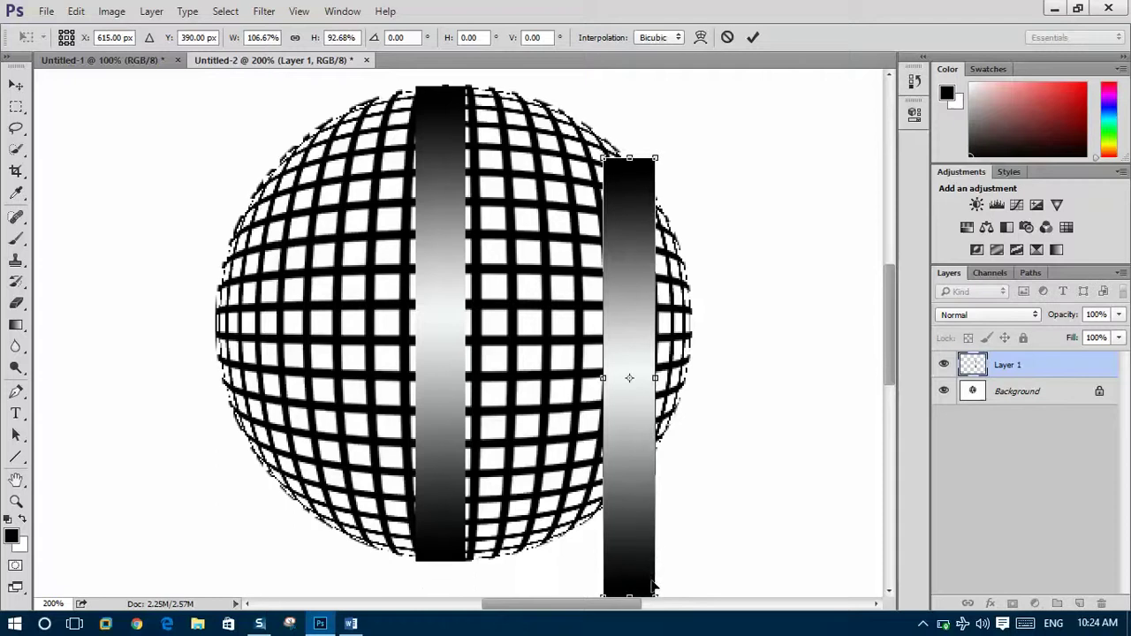
pyautogui.moveTo(632, 584); pyautogui.dragTo(628, 494)
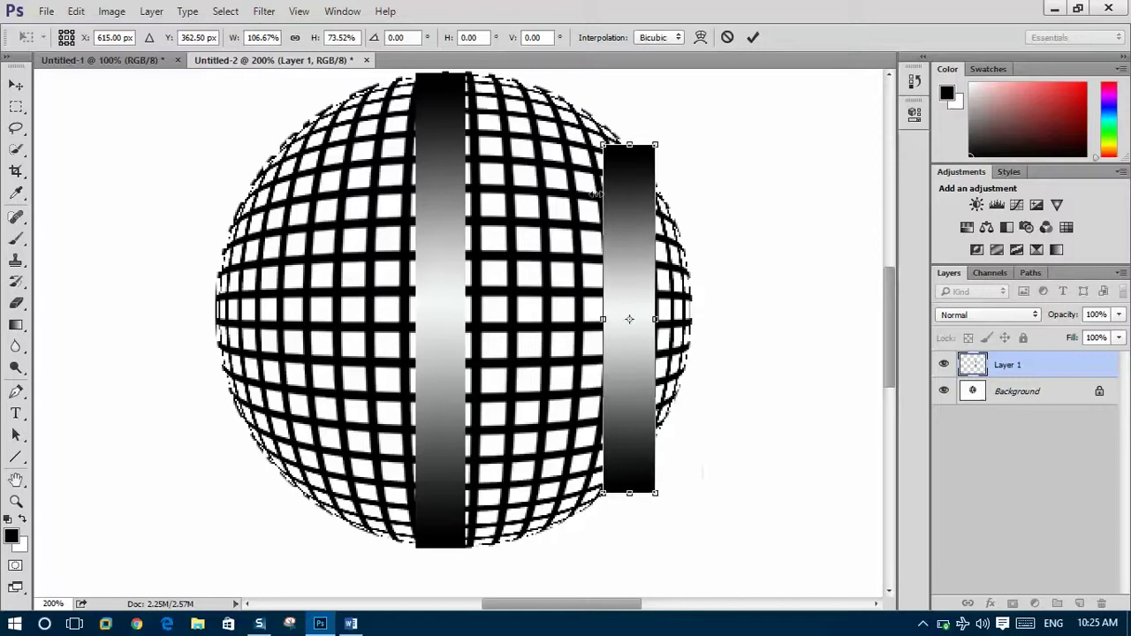
pyautogui.moveTo(631, 141); pyautogui.dragTo(630, 126)
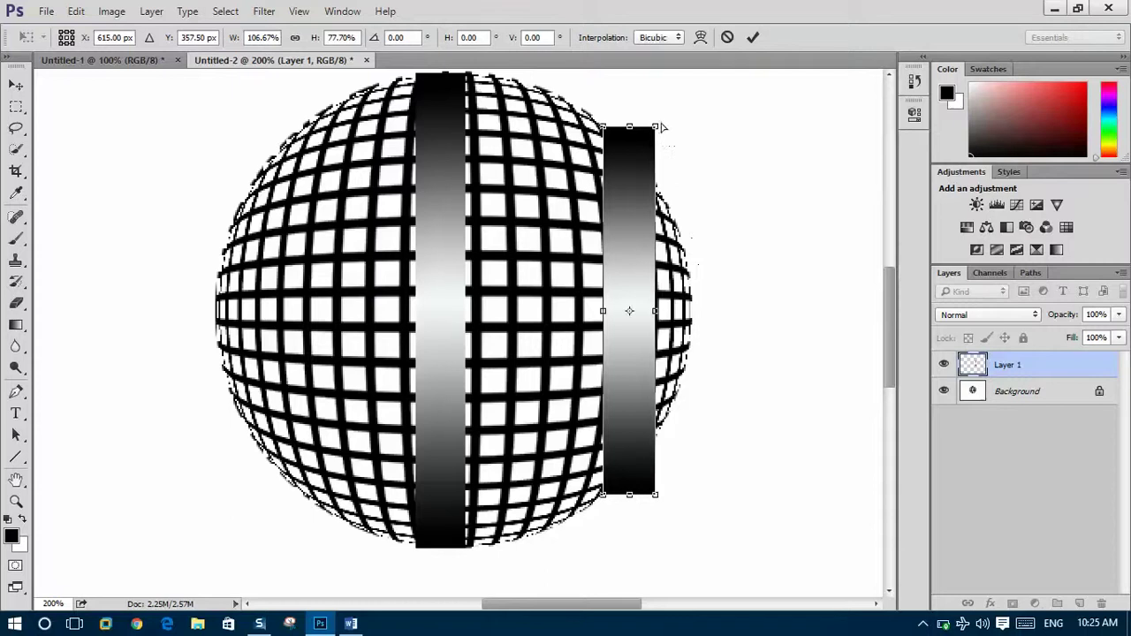
pyautogui.moveTo(656, 129); pyautogui.dragTo(631, 142)
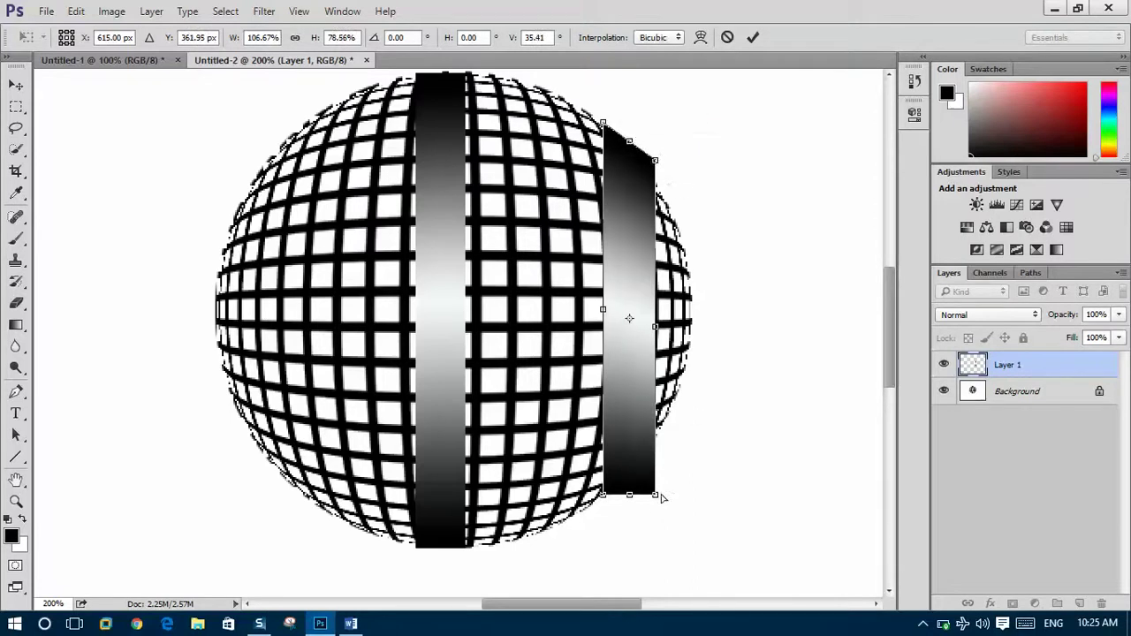
pyautogui.moveTo(655, 498); pyautogui.dragTo(655, 452)
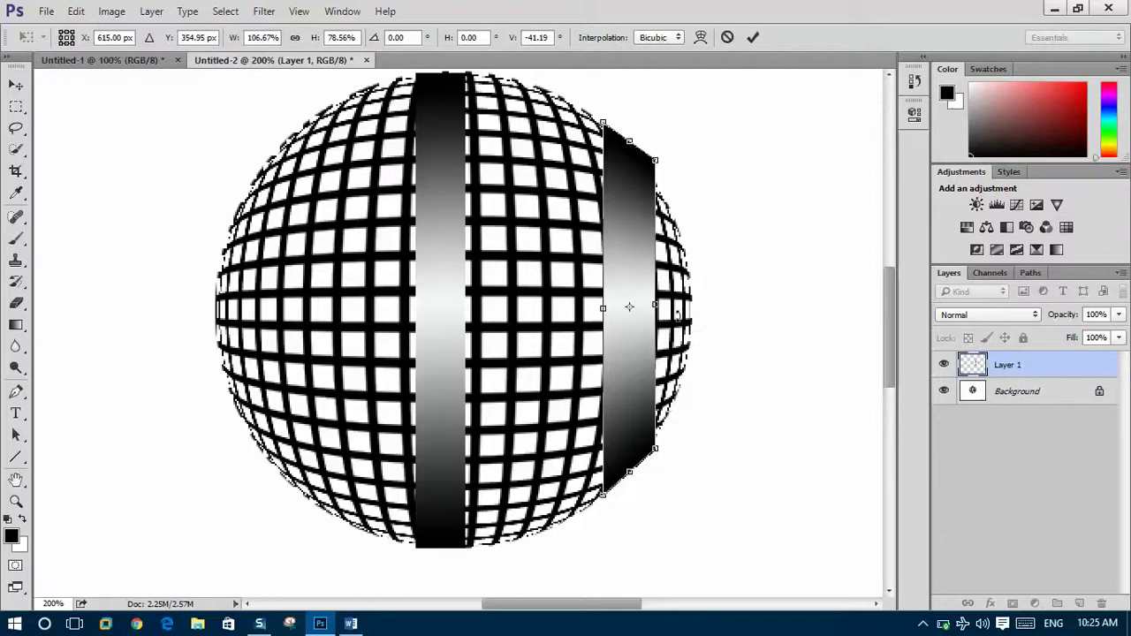
# Step: Commit the tapered neck against the sphere and paste a gradient strip as Layer 2, moved right
pyautogui.press('Return')
pyautogui.moveTo(680, 324); pyautogui.dragTo(686, 325)
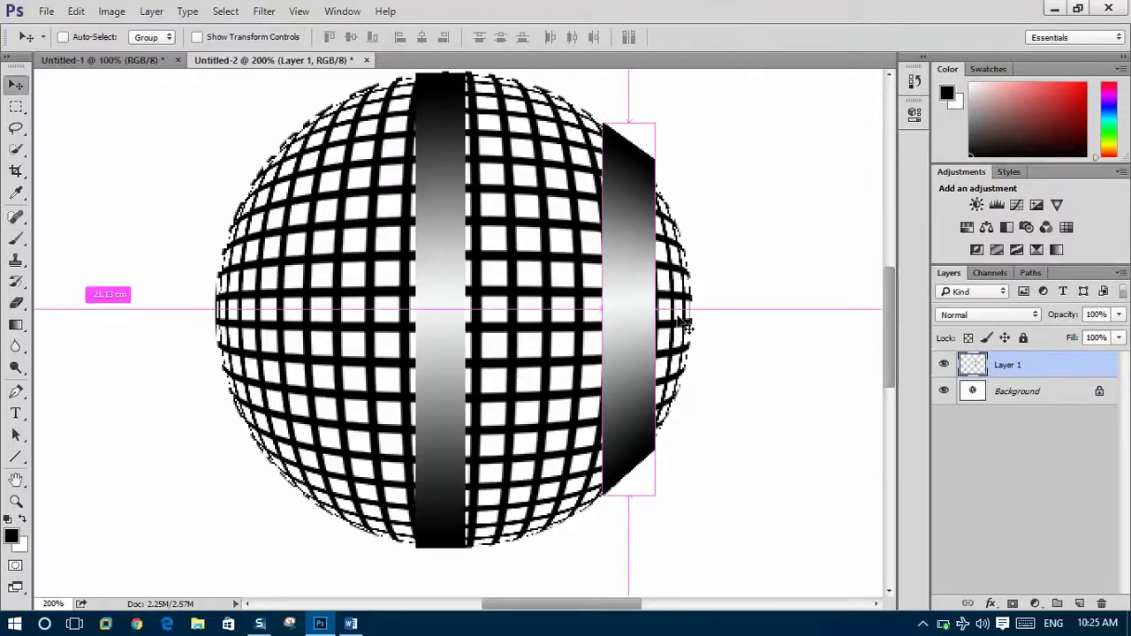
pyautogui.hotkey('ctrl', 'v')
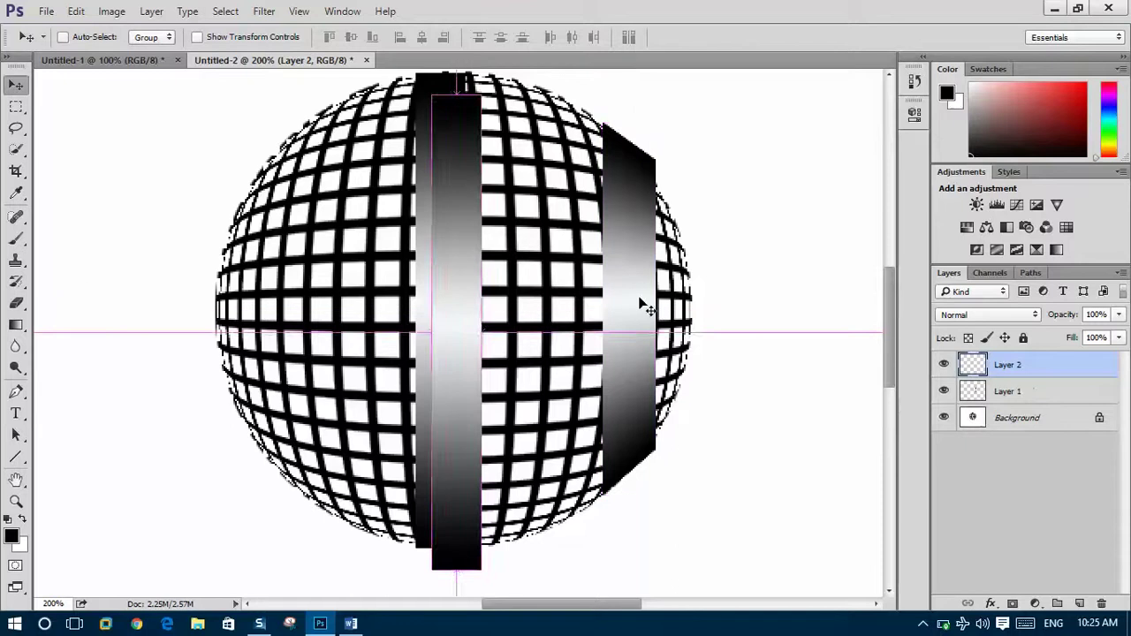
pyautogui.moveTo(496, 293); pyautogui.dragTo(676, 266)
# Step: Shorten the new strip to the neck's height and stretch it to 1256.67% width as the handle
pyautogui.scroll(1, 677, 270)
pyautogui.hotkey('ctrl', 't')
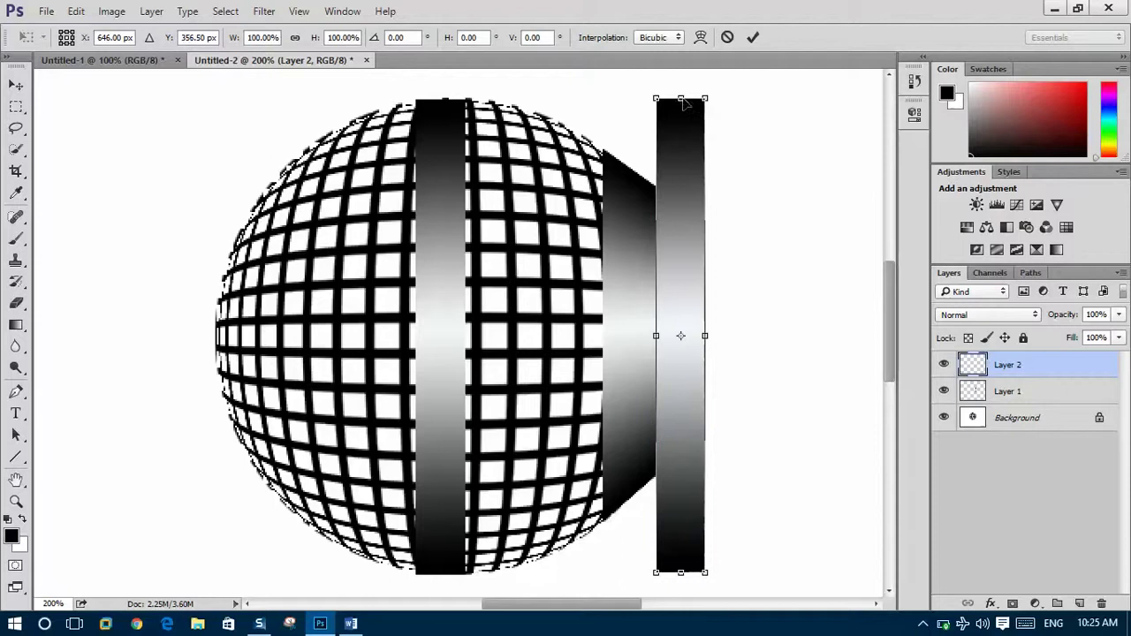
pyautogui.moveTo(681, 96); pyautogui.dragTo(688, 180)
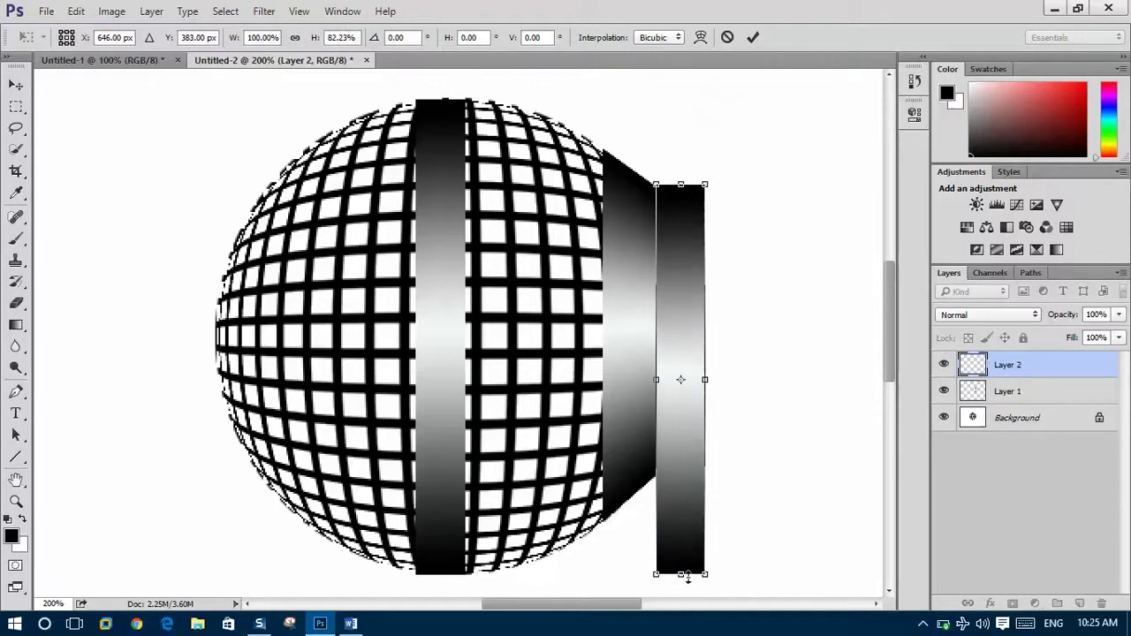
pyautogui.moveTo(684, 577); pyautogui.dragTo(686, 480)
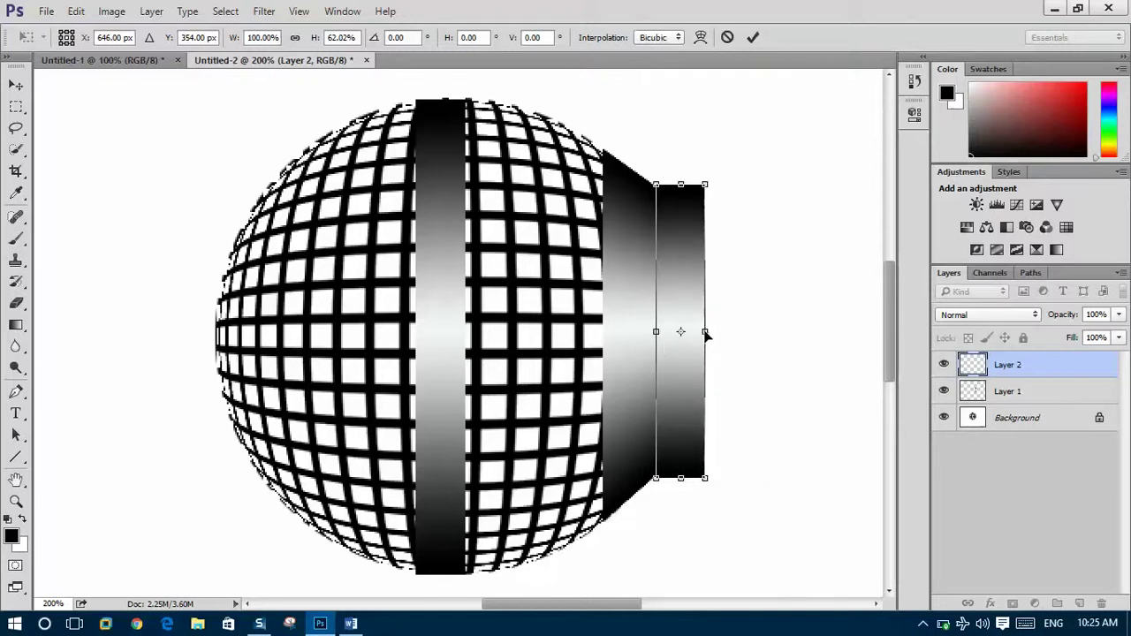
pyautogui.moveTo(708, 332); pyautogui.dragTo(807, 358)
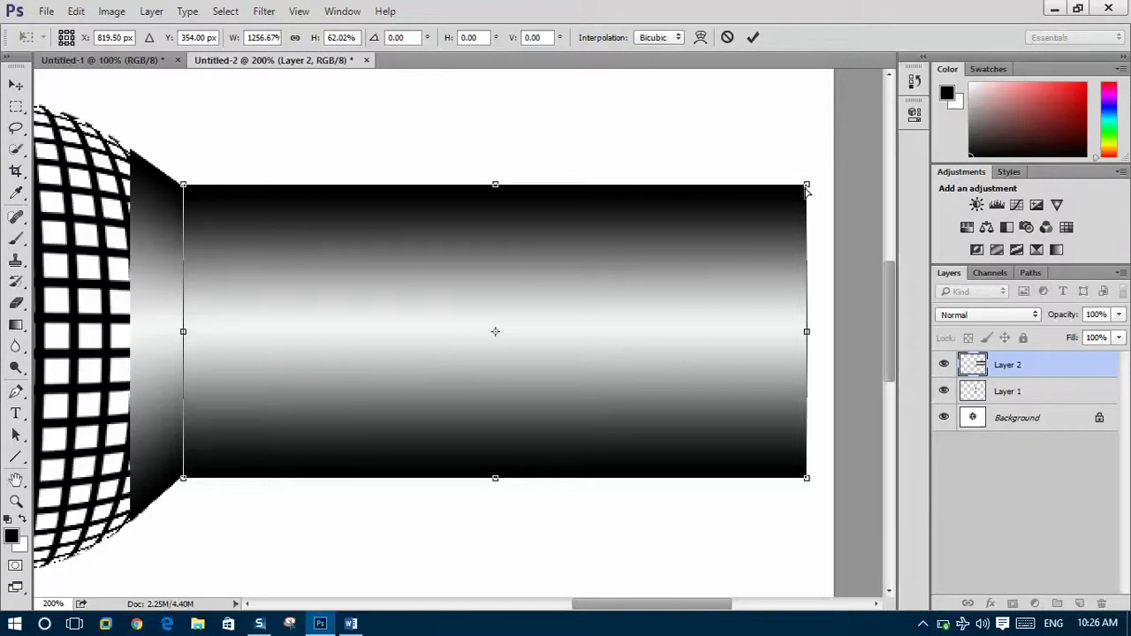
# Step: Taper the handle by slanting its right-end top and bottom edges inward, then apply
pyautogui.moveTo(806, 191); pyautogui.dragTo(799, 222)
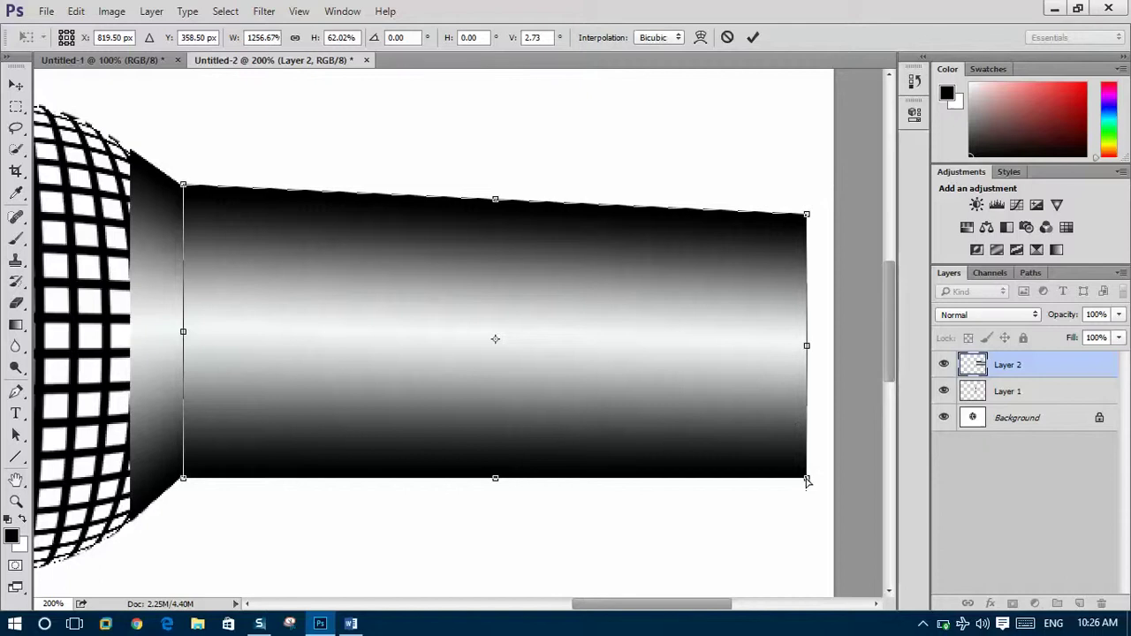
pyautogui.moveTo(807, 480); pyautogui.dragTo(799, 427)
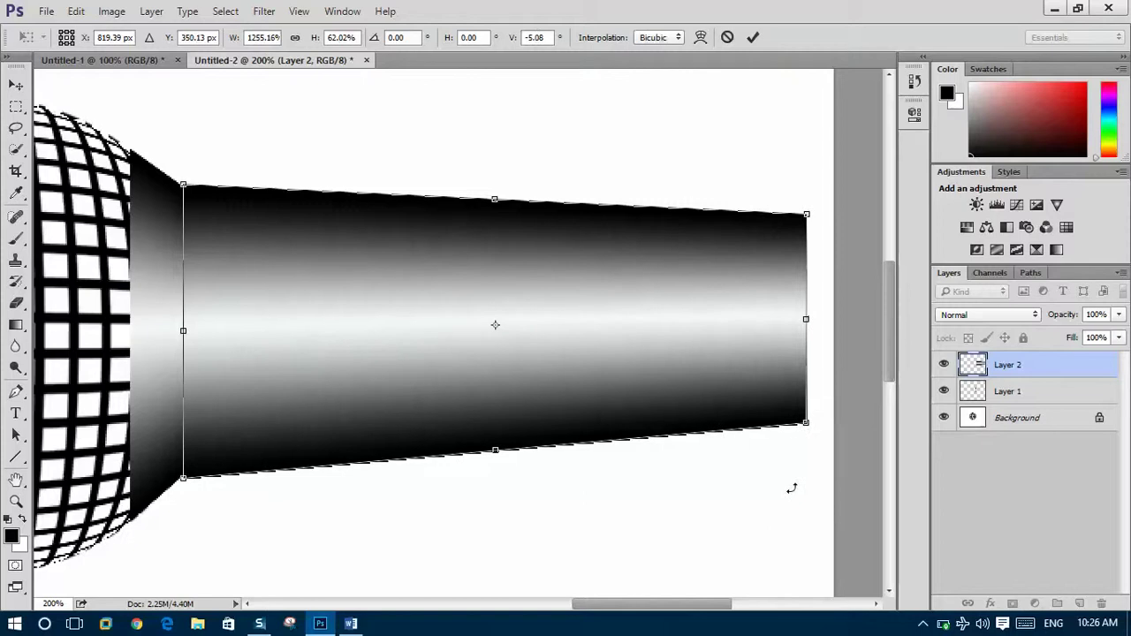
pyautogui.press('Return')
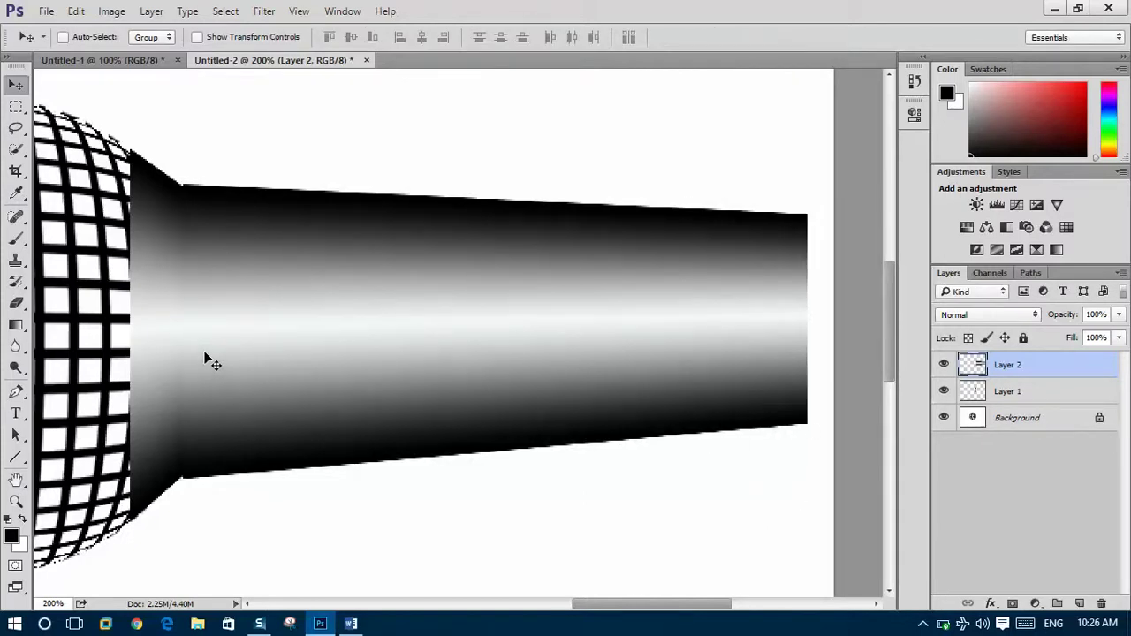
# Step: Nudge the handle left and up with Free Transform so it butts against the neck
pyautogui.moveTo(205, 355); pyautogui.dragTo(204, 353)
pyautogui.hotkey('ctrl', 't')
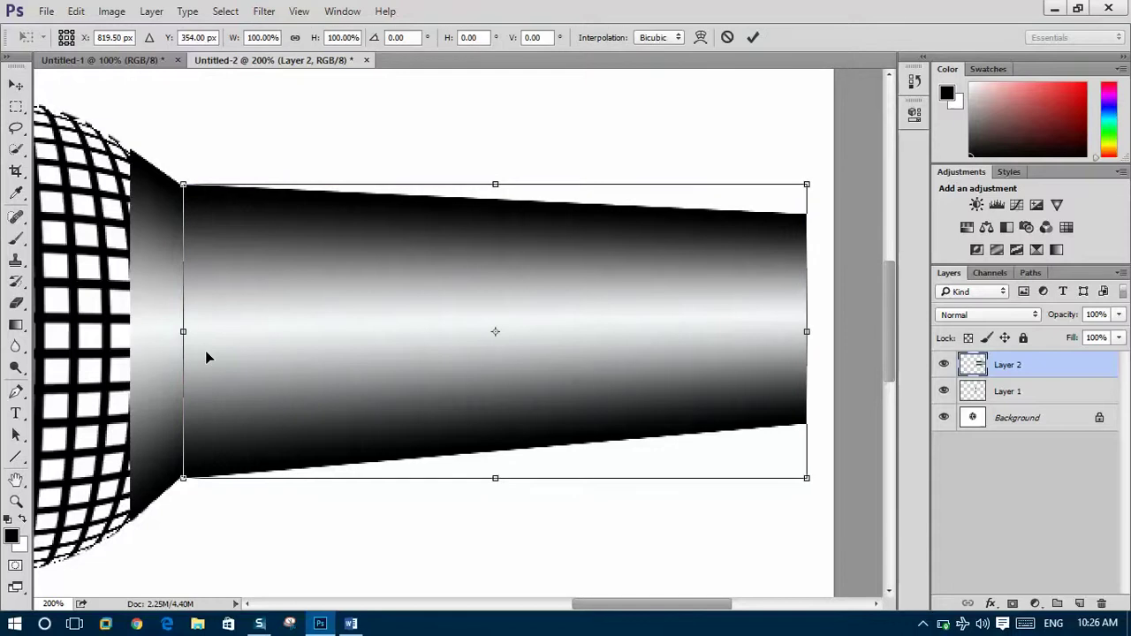
pyautogui.press('Left')
pyautogui.press('Down')
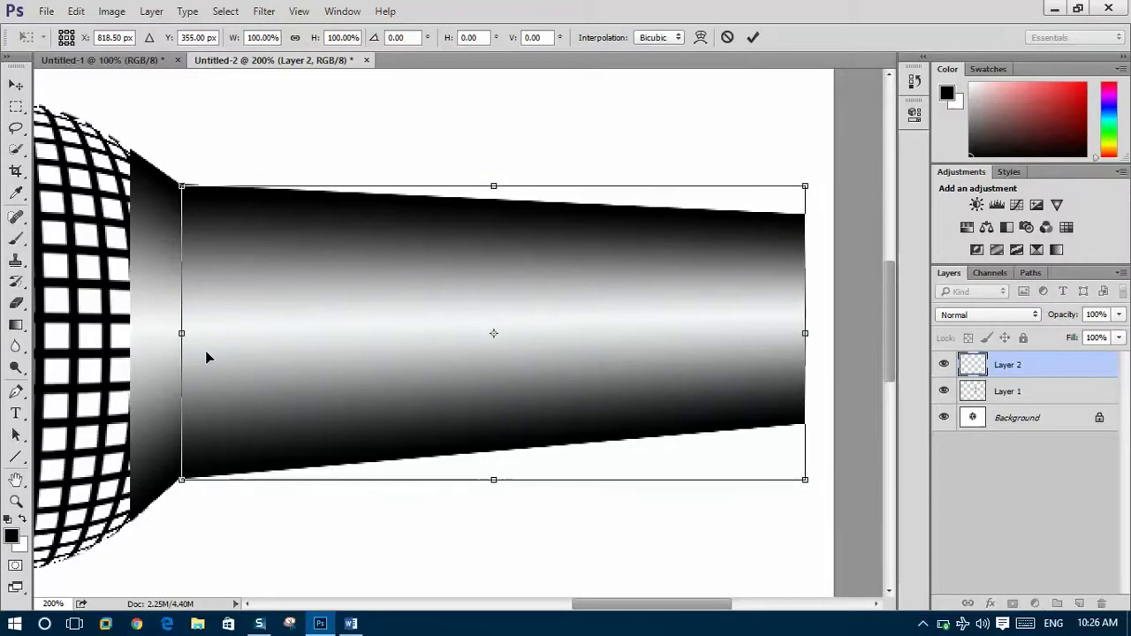
pyautogui.press('Up')
pyautogui.press('Up')
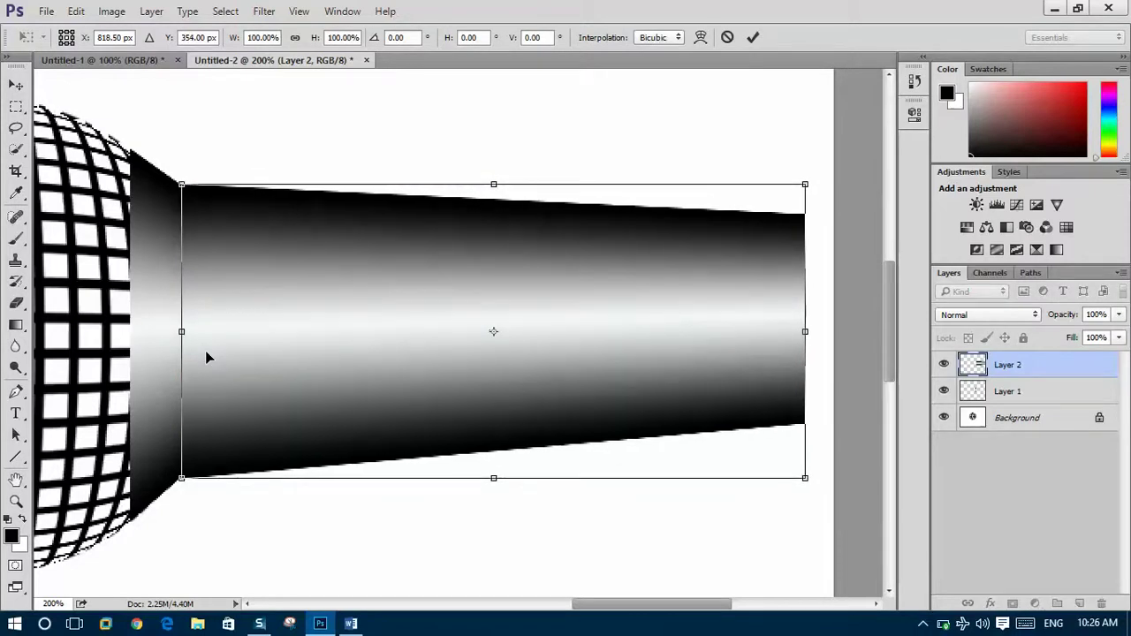
pyautogui.press('Left')
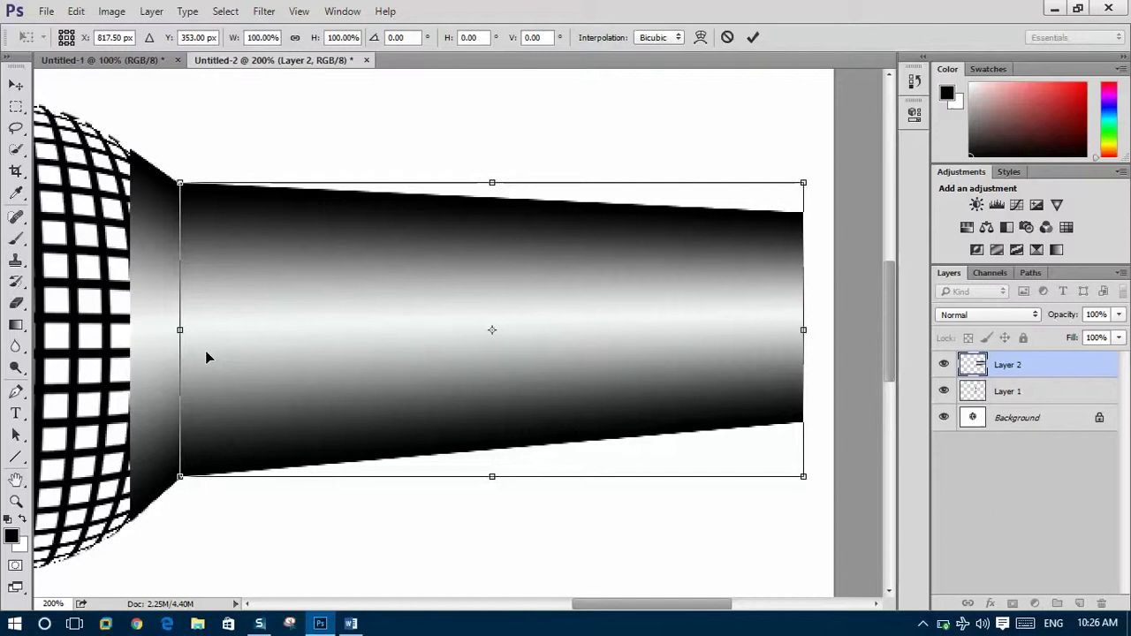
pyautogui.press('Return')
pyautogui.hscroll(2, 215, 358)
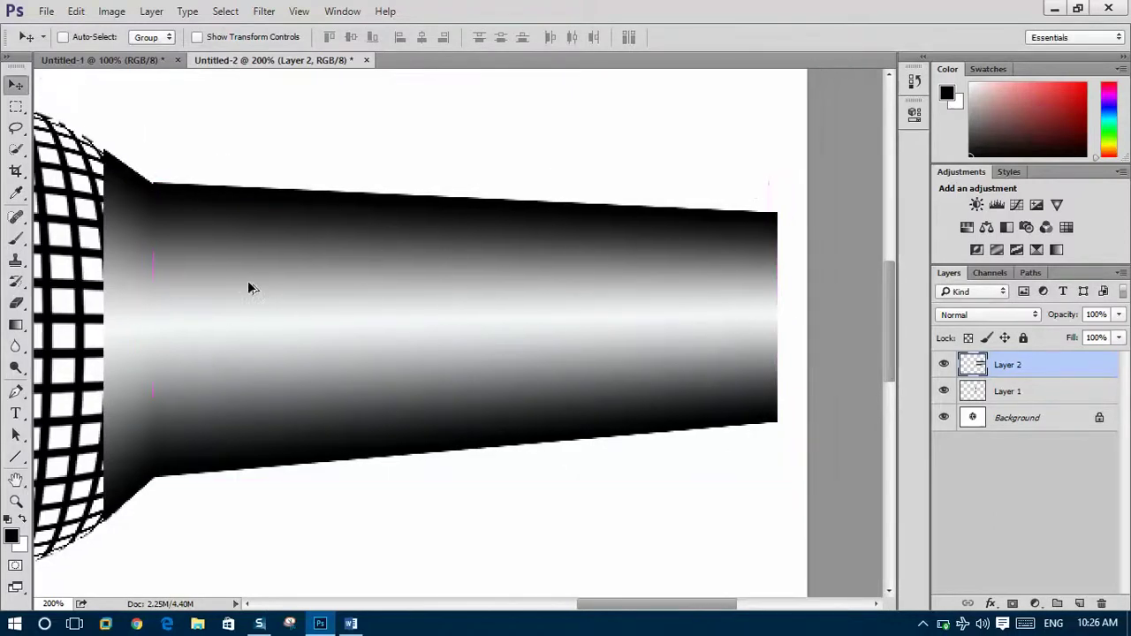
# Step: Scroll around the canvas to view the whole finished microphone
pyautogui.scroll(-3, 242, 296)
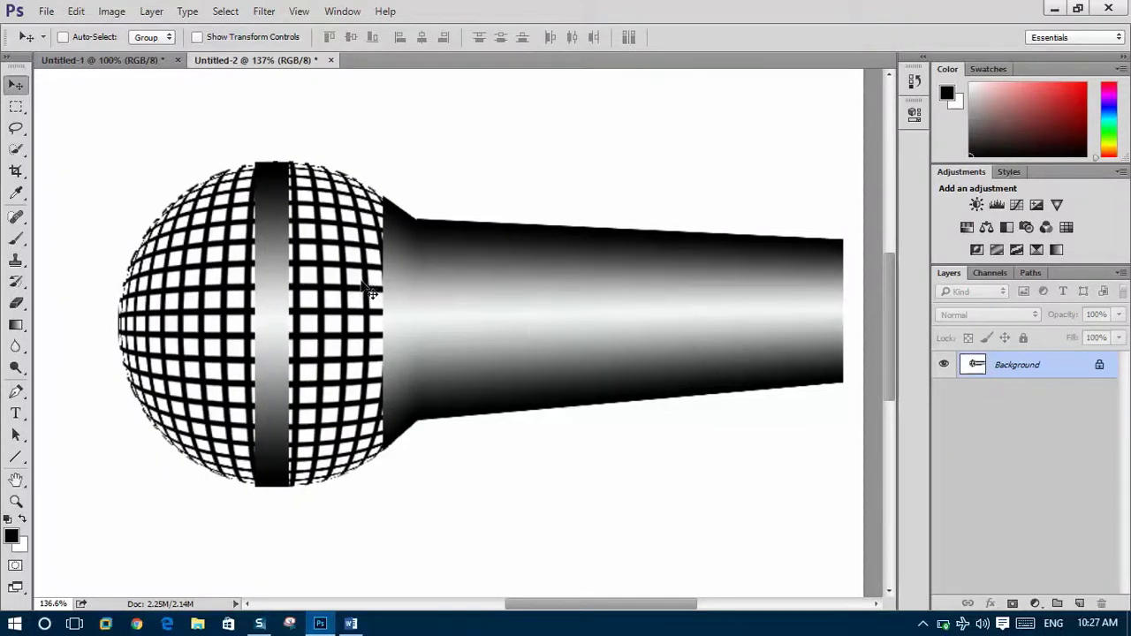
pyautogui.scroll(3, 372, 300)
pyautogui.scroll(-3, 413, 351)
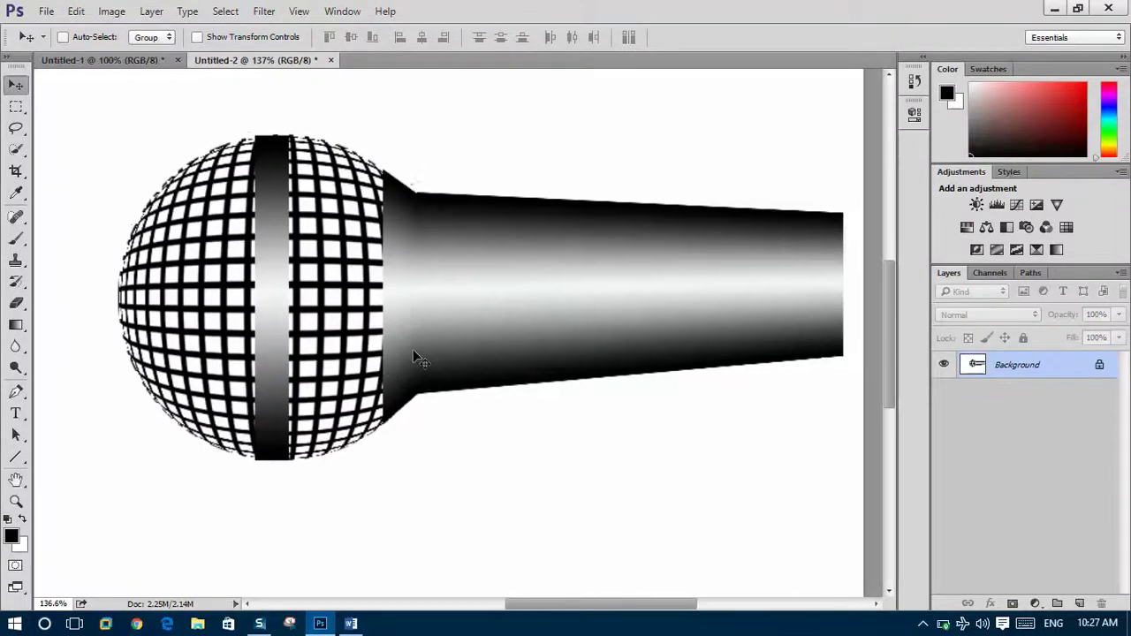
pyautogui.hscroll(-3, 414, 350)
pyautogui.scroll(-1, 420, 358)
pyautogui.scroll(2, 411, 349)
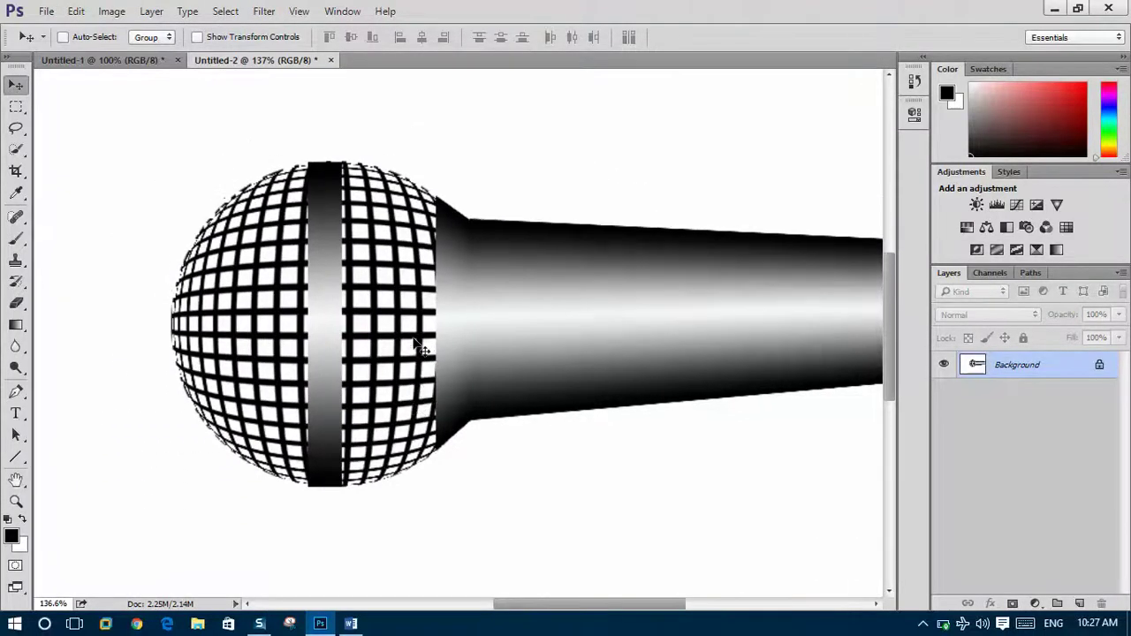
pyautogui.scroll(-1, 393, 358)
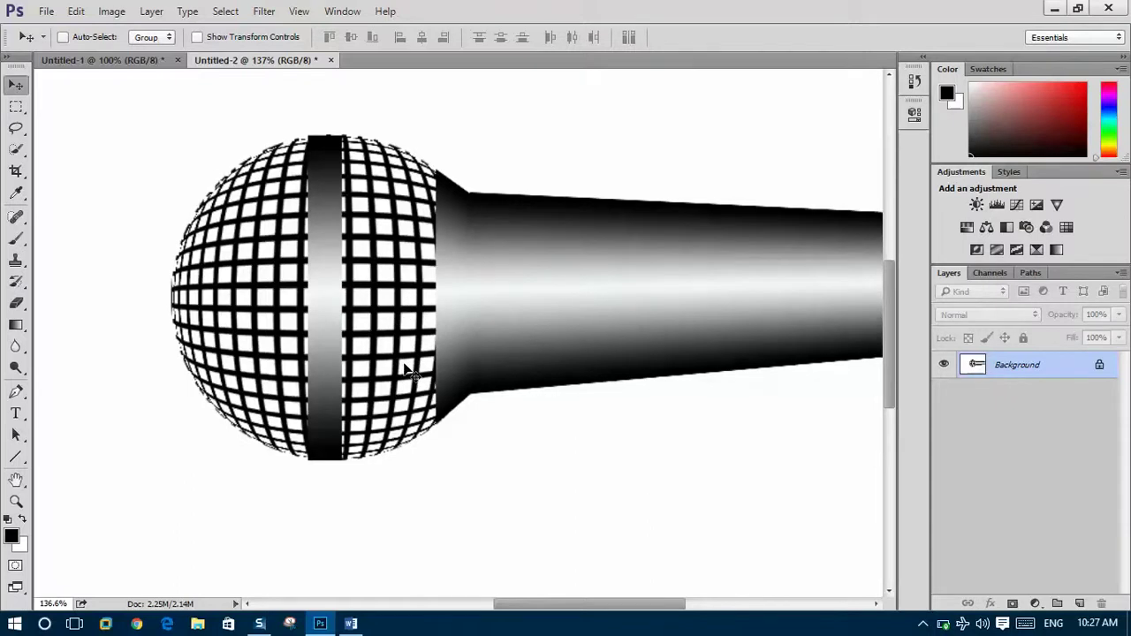